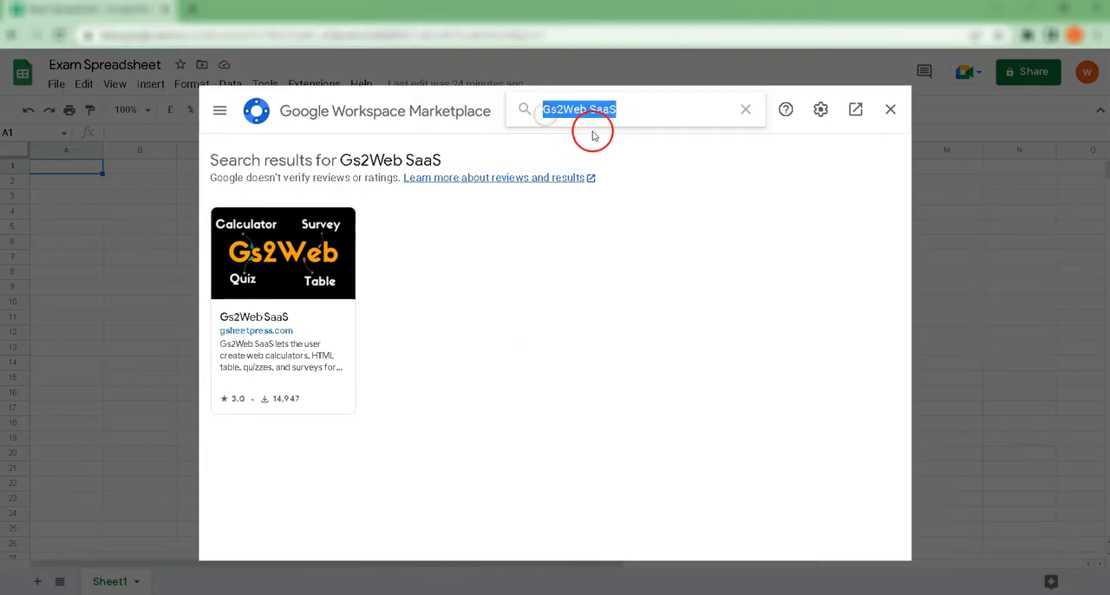
Step: Install the Gs2Web SaaS add-on from the marketplace, authorise it with the listed Google account, and return to the spreadsheet
click(275, 320)
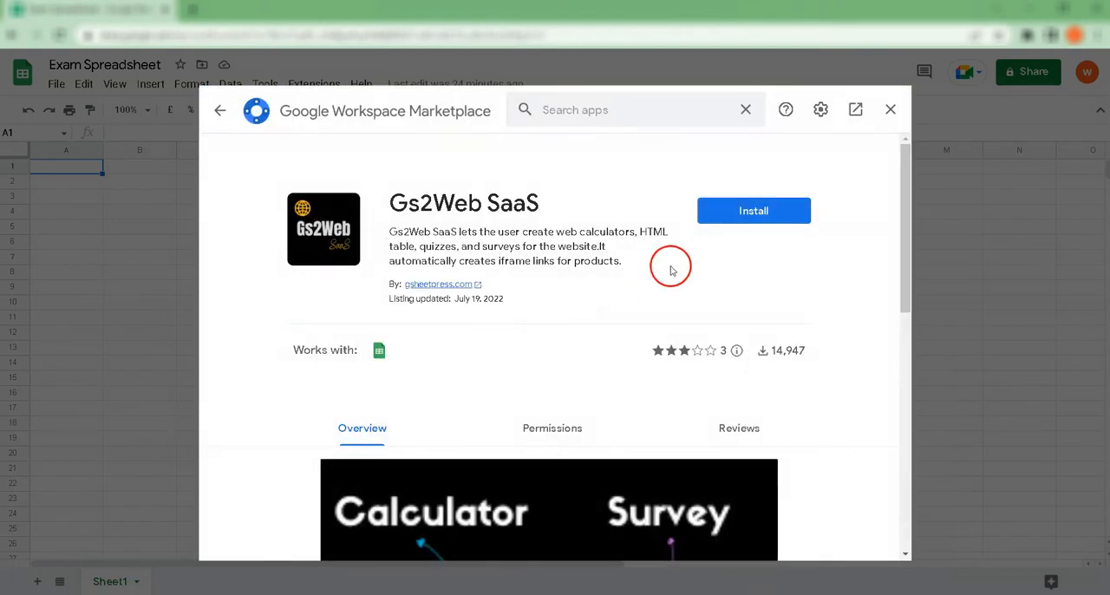
click(738, 216)
click(629, 412)
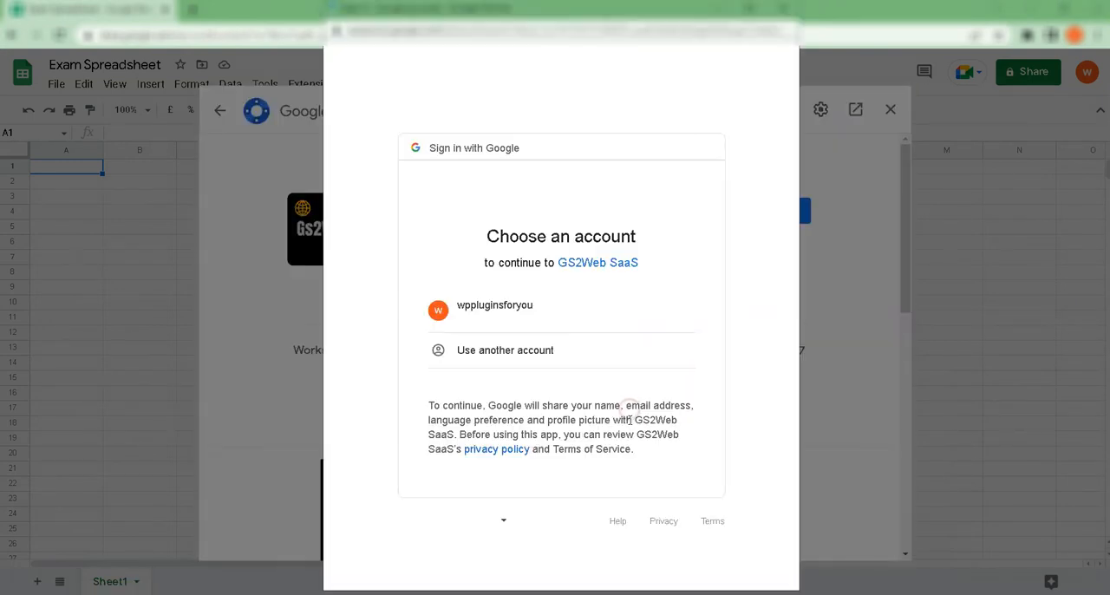
click(538, 325)
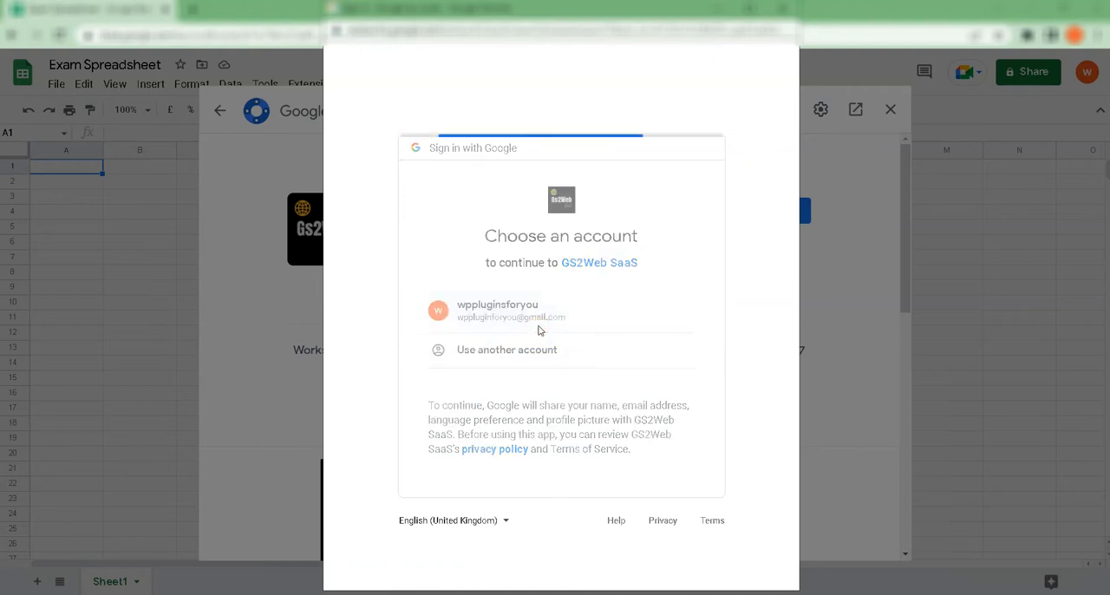
click(666, 484)
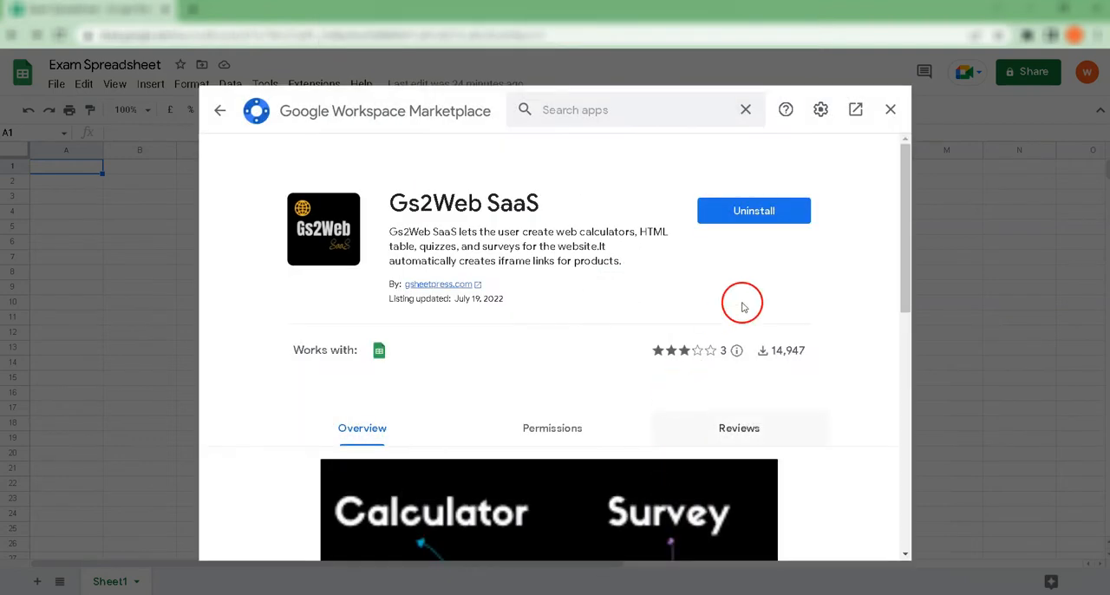
click(889, 110)
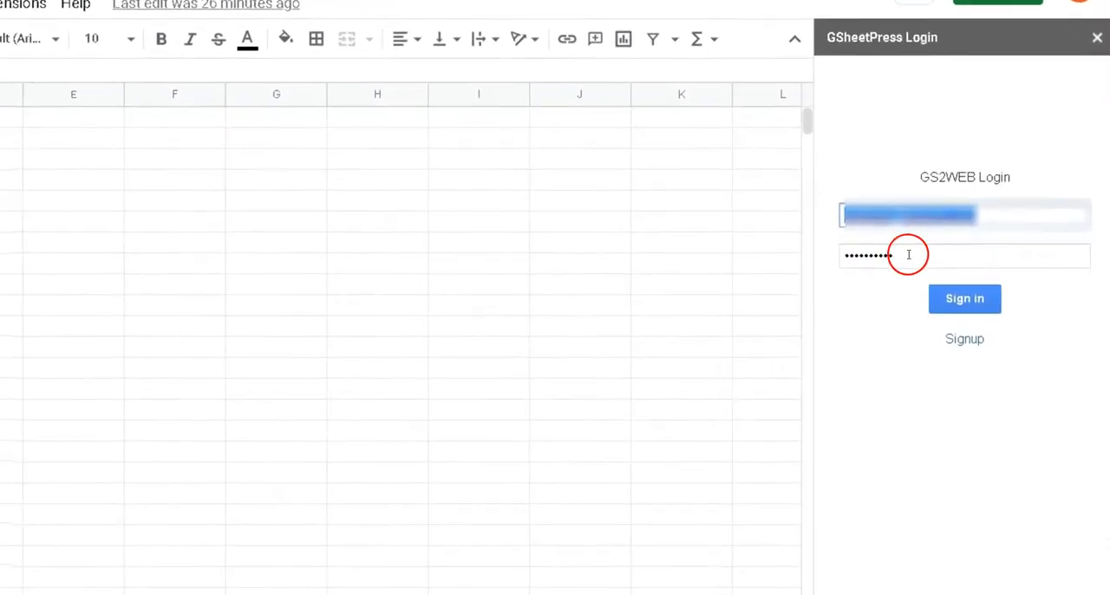
Step: Sign in to GS2WEB with the filled-in e-mail and password and dismiss the welcome message
drag(908, 254, 852, 255)
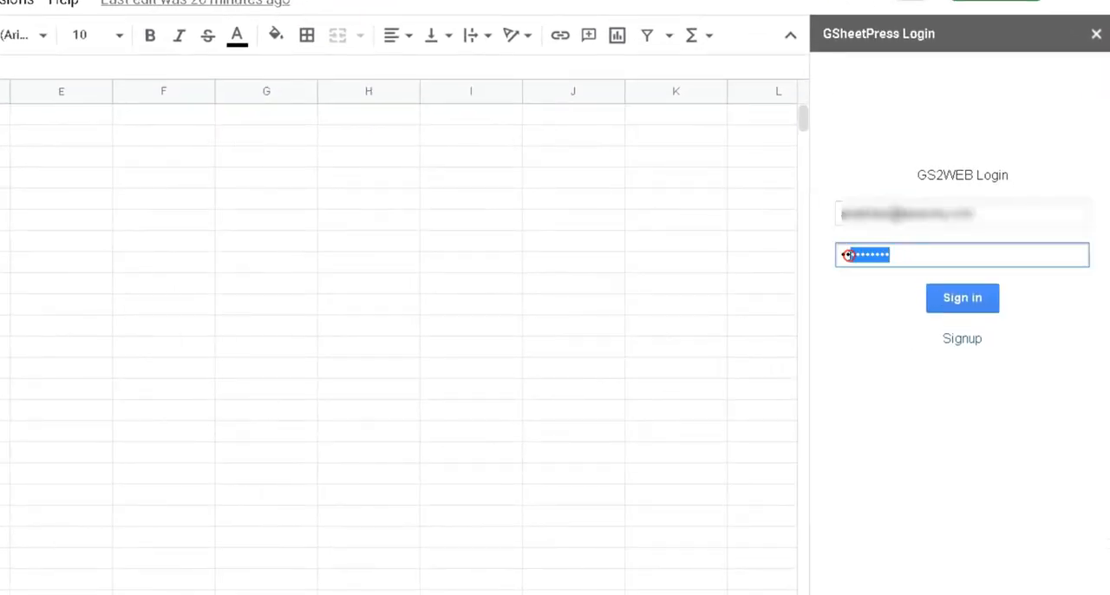
click(869, 301)
click(1023, 319)
click(971, 308)
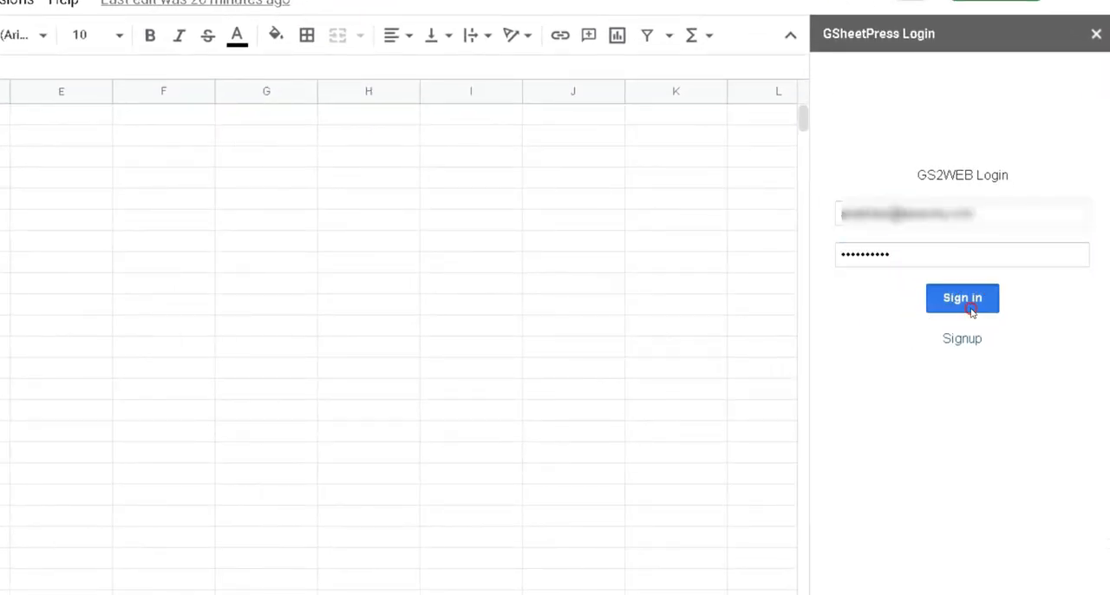
click(1031, 295)
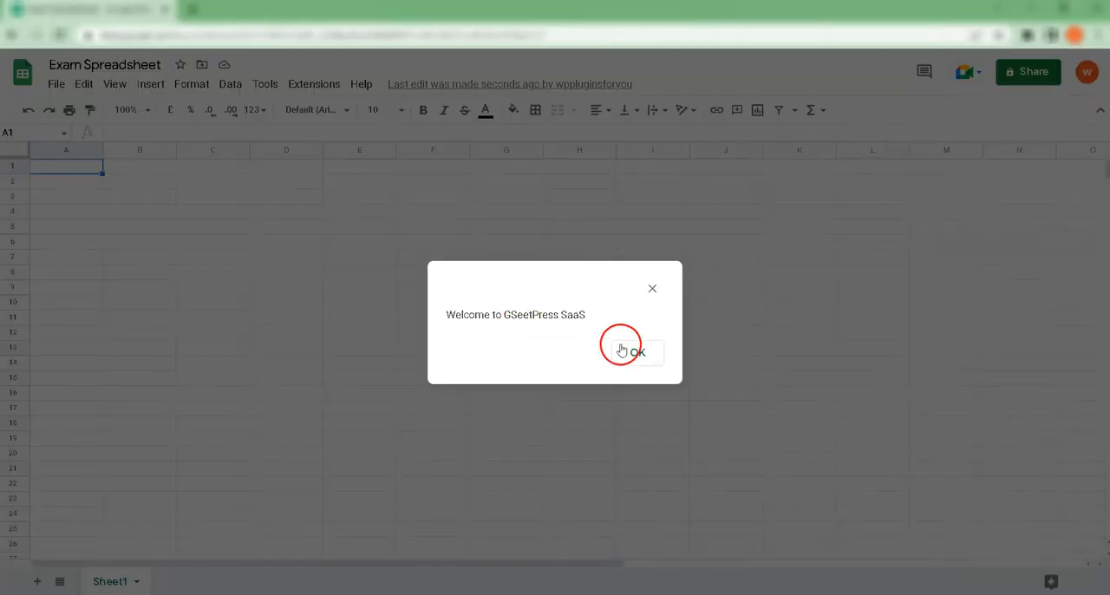
click(635, 352)
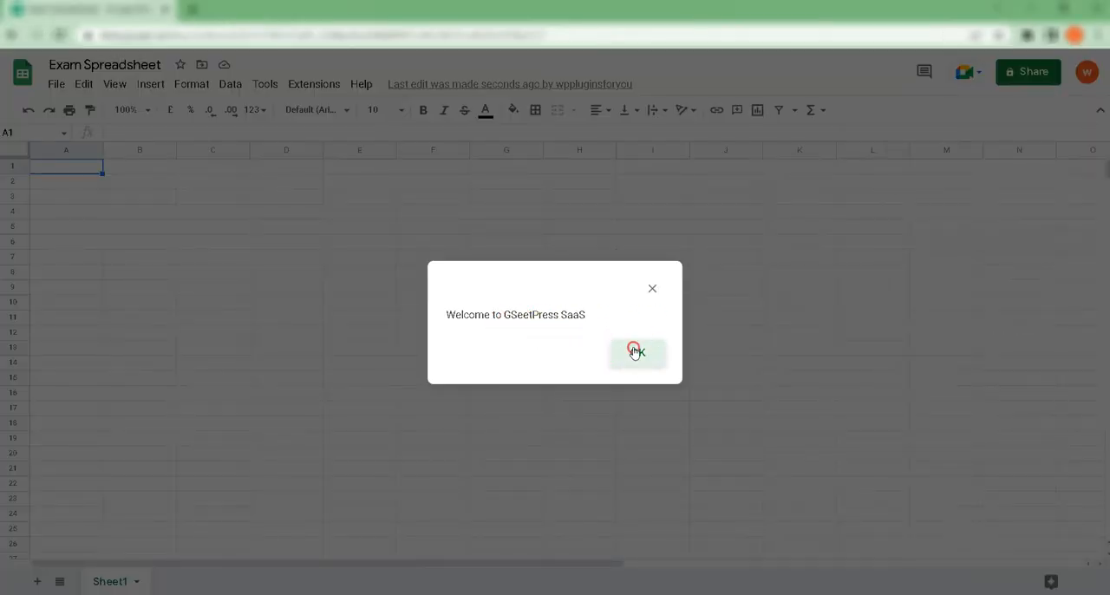
Step: Create a new Gs2Web SaaS exam named Exam01
click(314, 83)
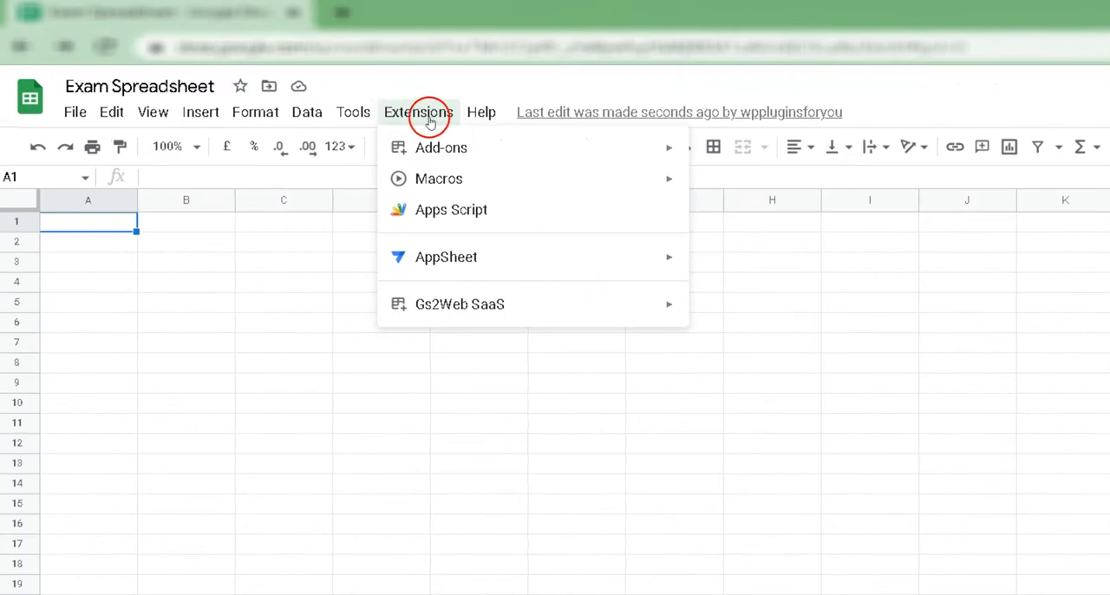
mouse_move(441, 307)
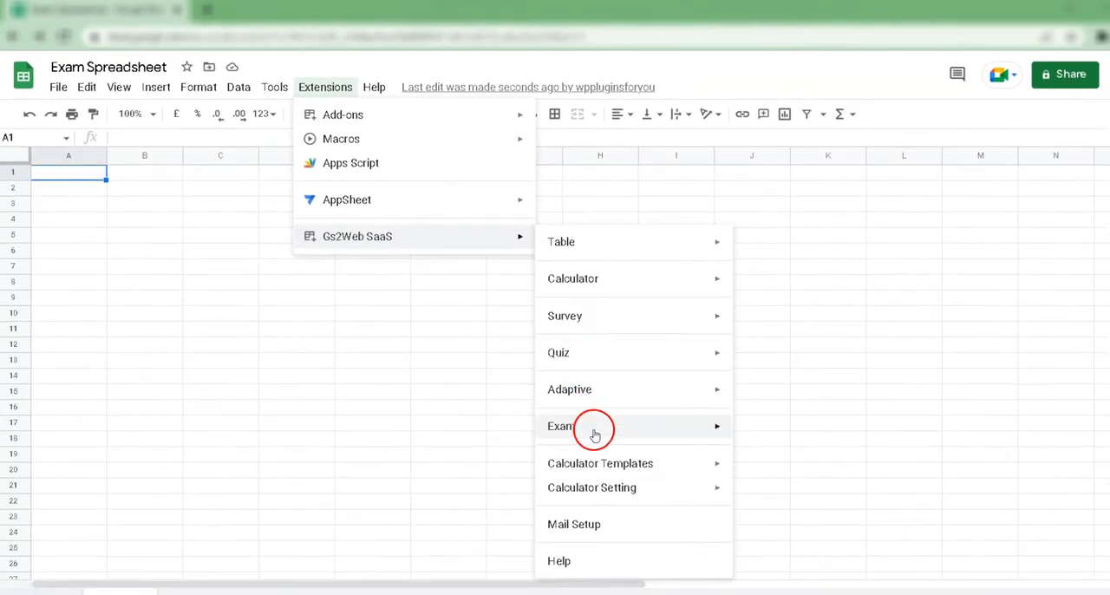
mouse_move(846, 519)
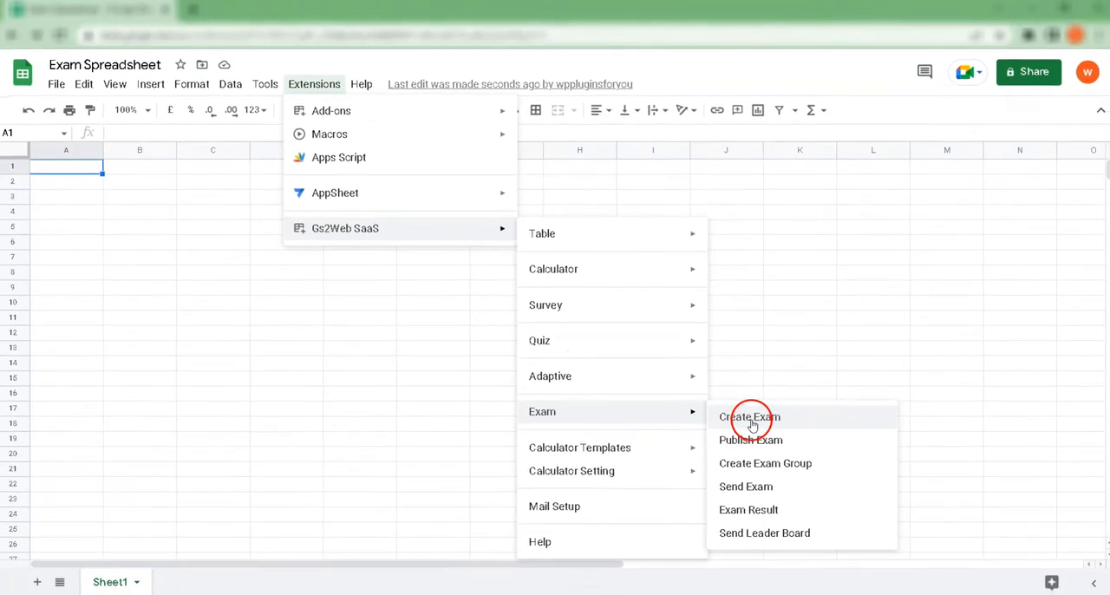
click(770, 433)
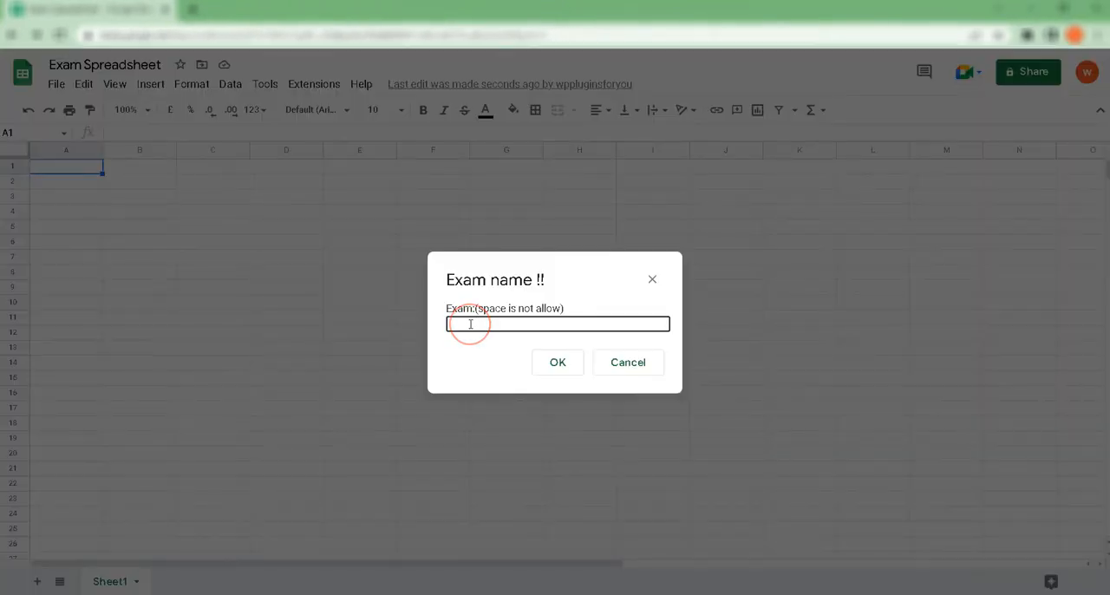
text(Exam01)
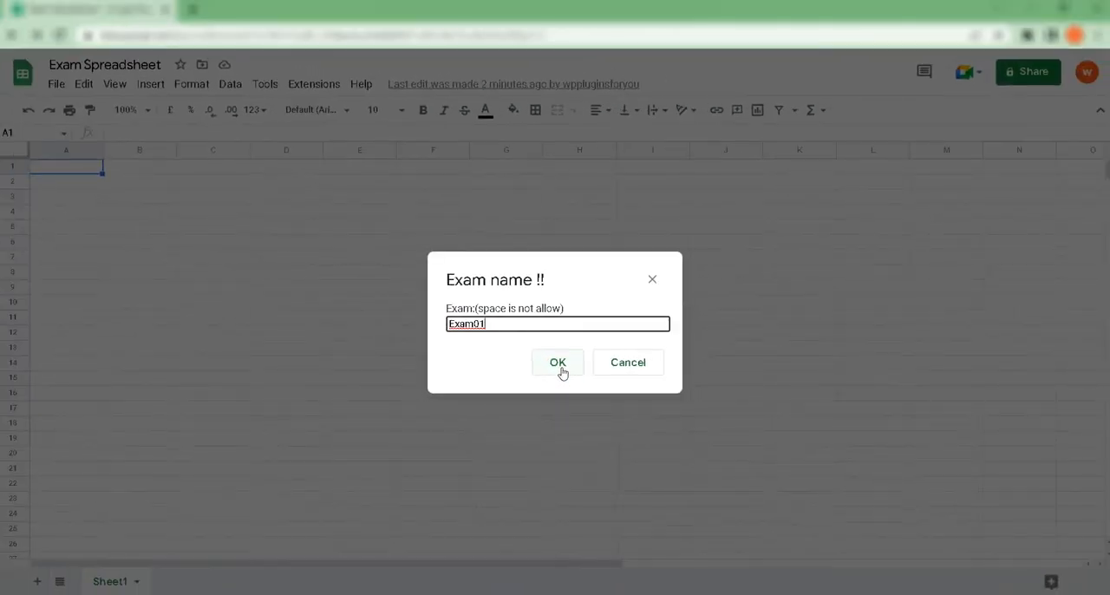
click(559, 367)
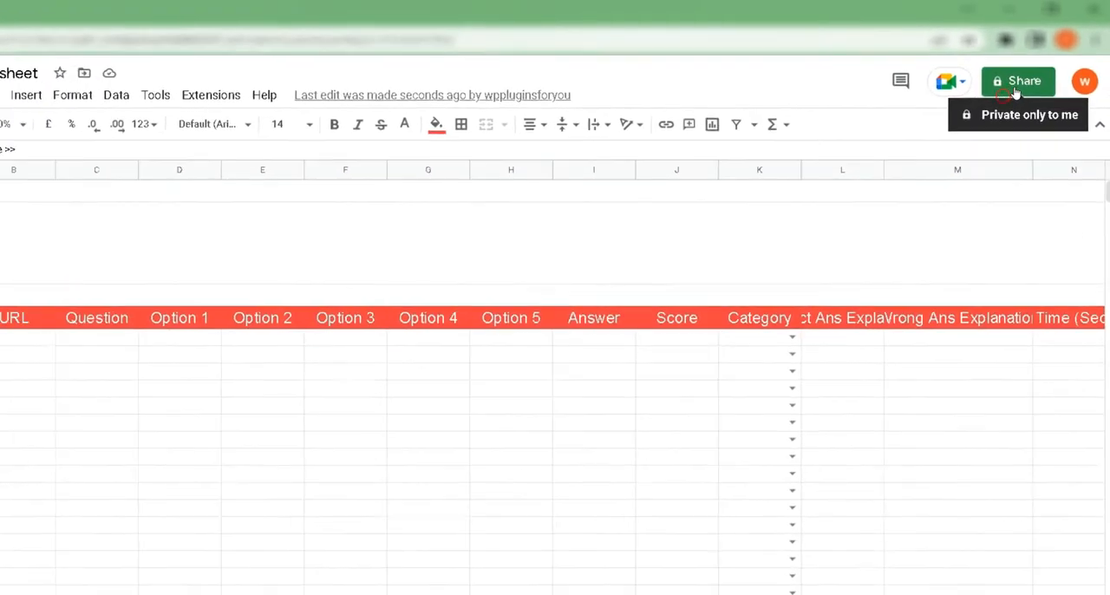
Step: Share the spreadsheet with anyone who has the link, giving them the Editor role
click(1013, 86)
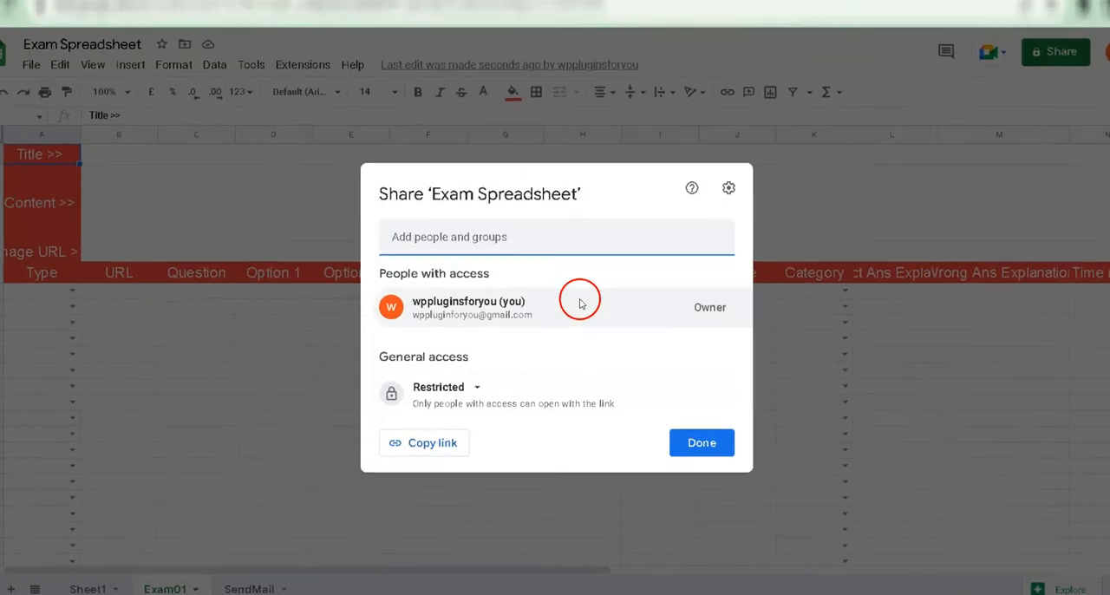
click(477, 387)
click(473, 461)
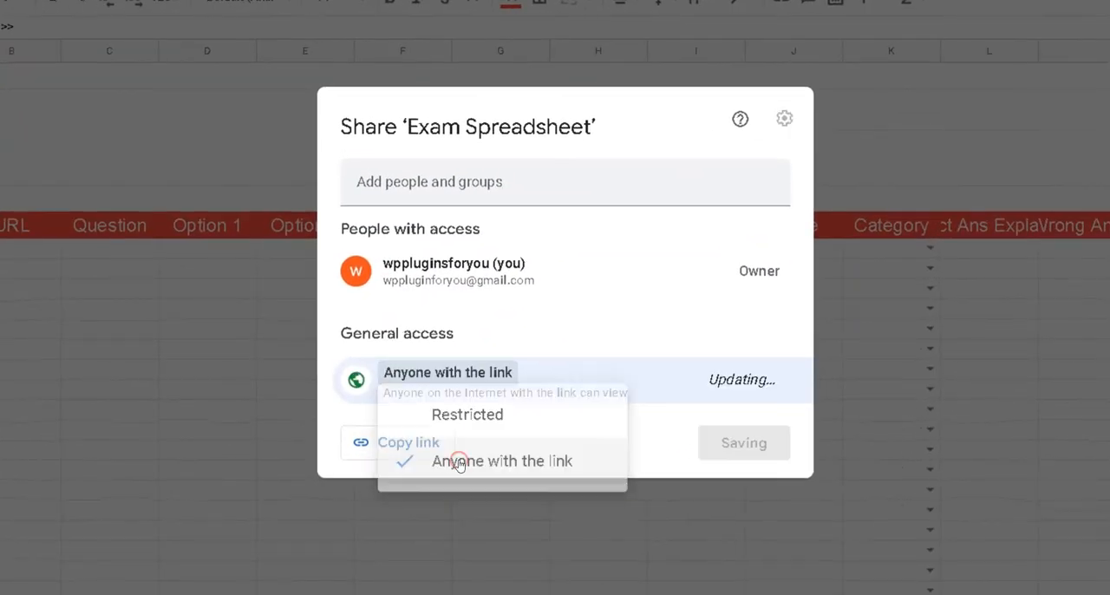
click(745, 379)
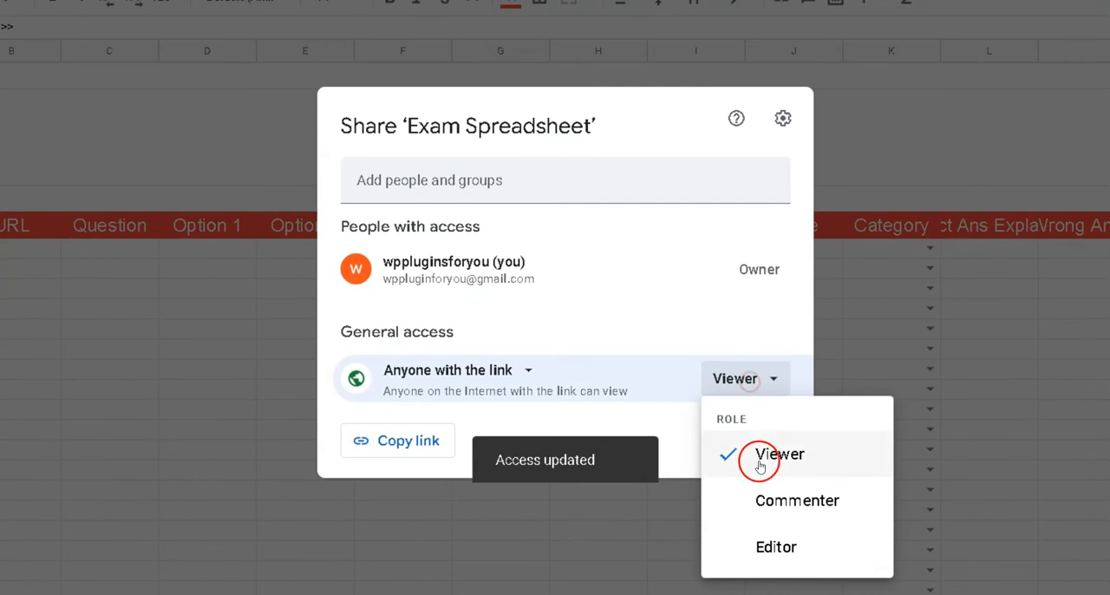
click(763, 544)
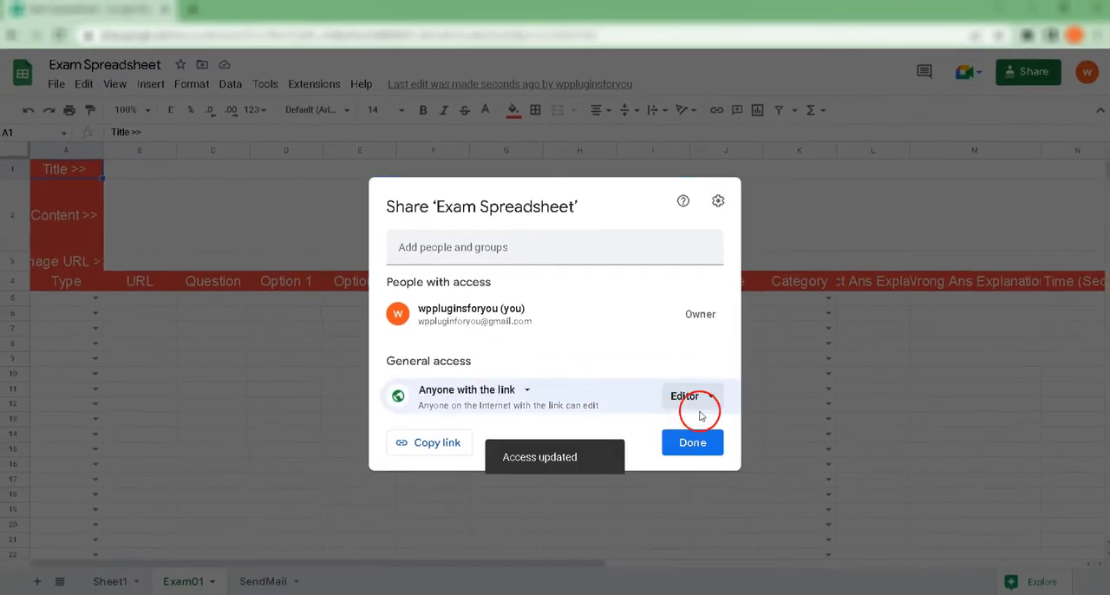
click(700, 452)
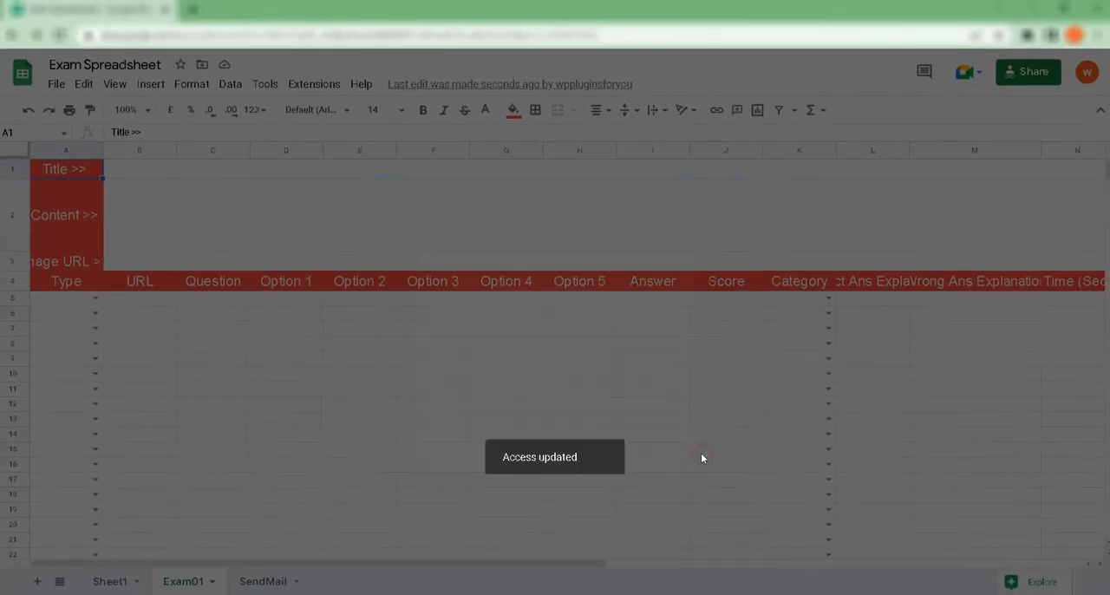
Step: Fill in the exam title "Exam - Class VII", the Lorem Ipsum content paragraph and the Cloudinary image URL
click(196, 191)
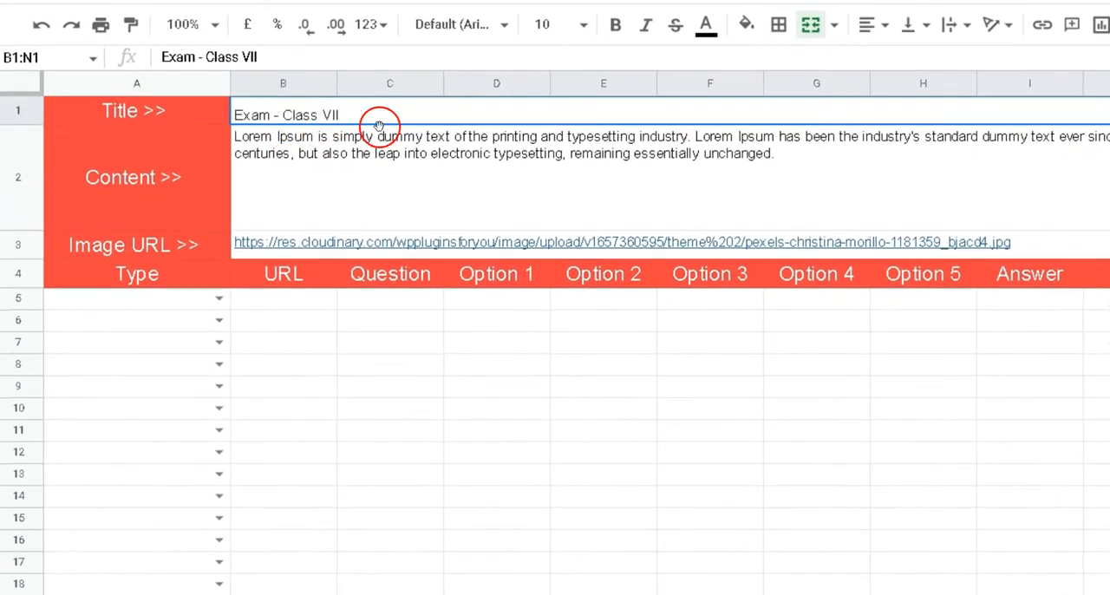
click(402, 130)
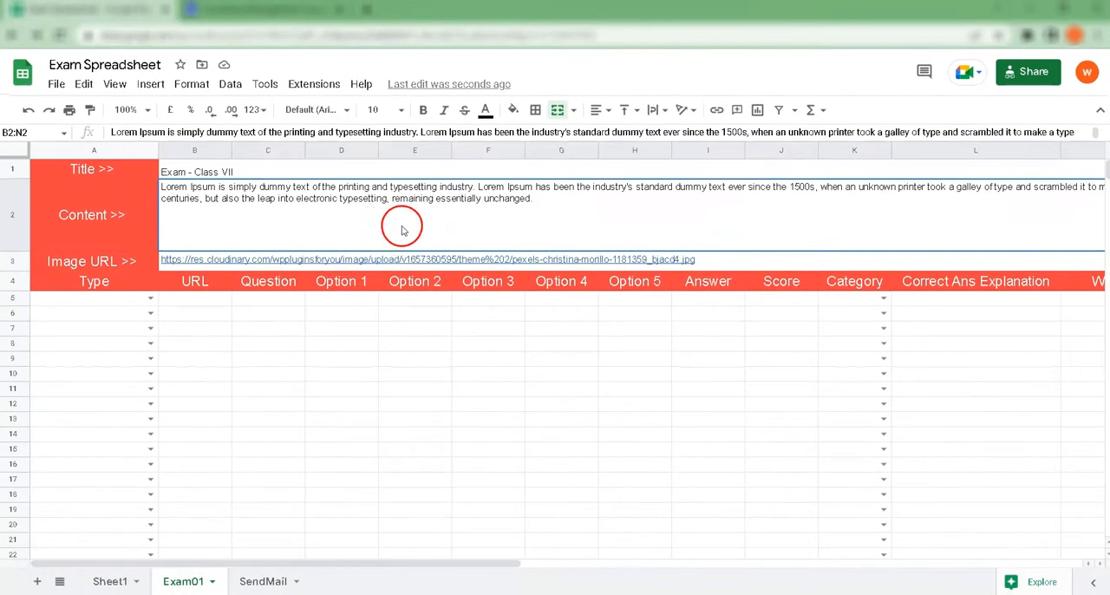
click(132, 263)
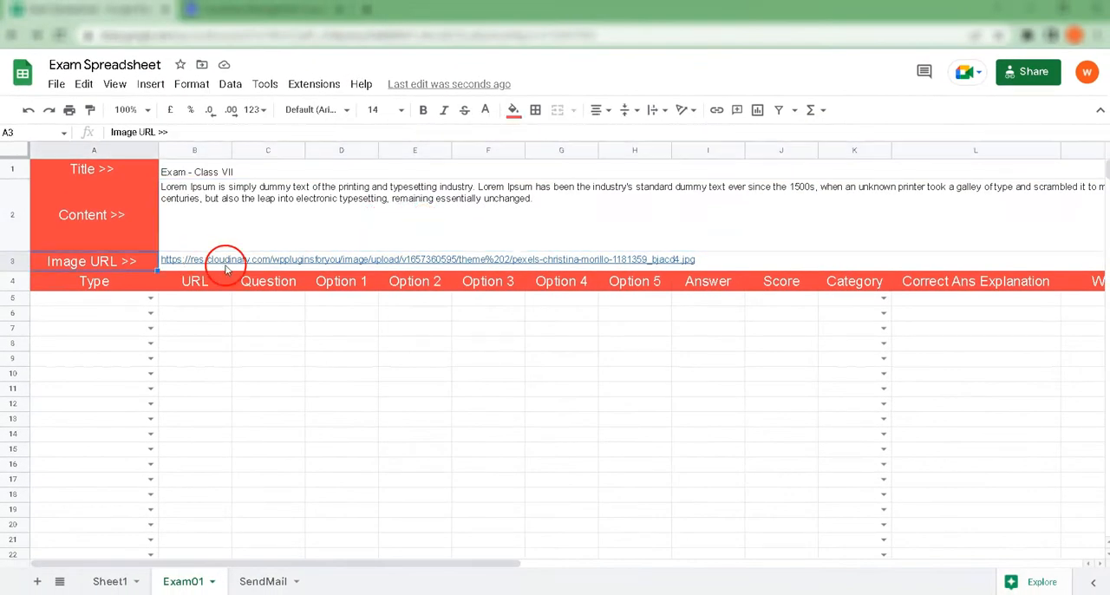
click(729, 263)
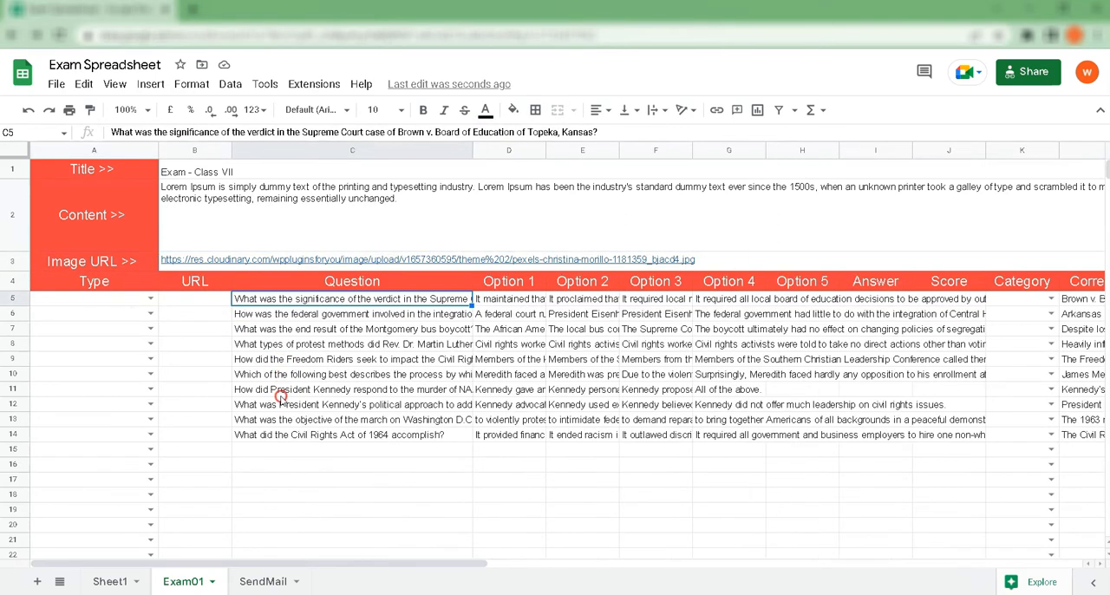
Step: Fill in the exam questions in C5:C14 and their answer options in the option columns
drag(278, 398, 277, 440)
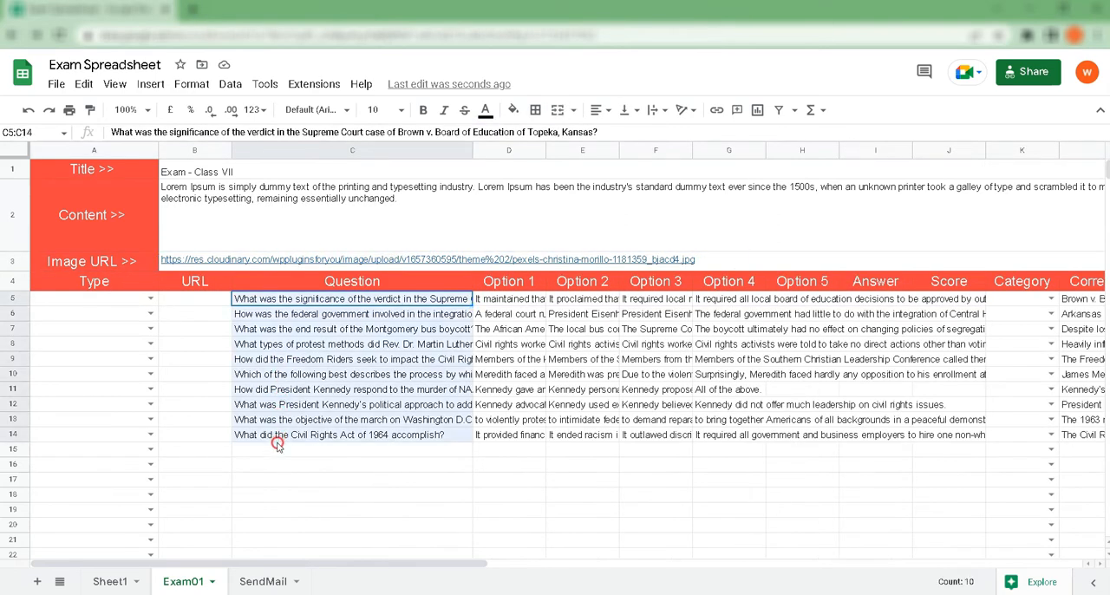
drag(541, 301, 769, 483)
Step: Set the question type to Single in rows 5 and 6 and to Image in row 7
click(150, 300)
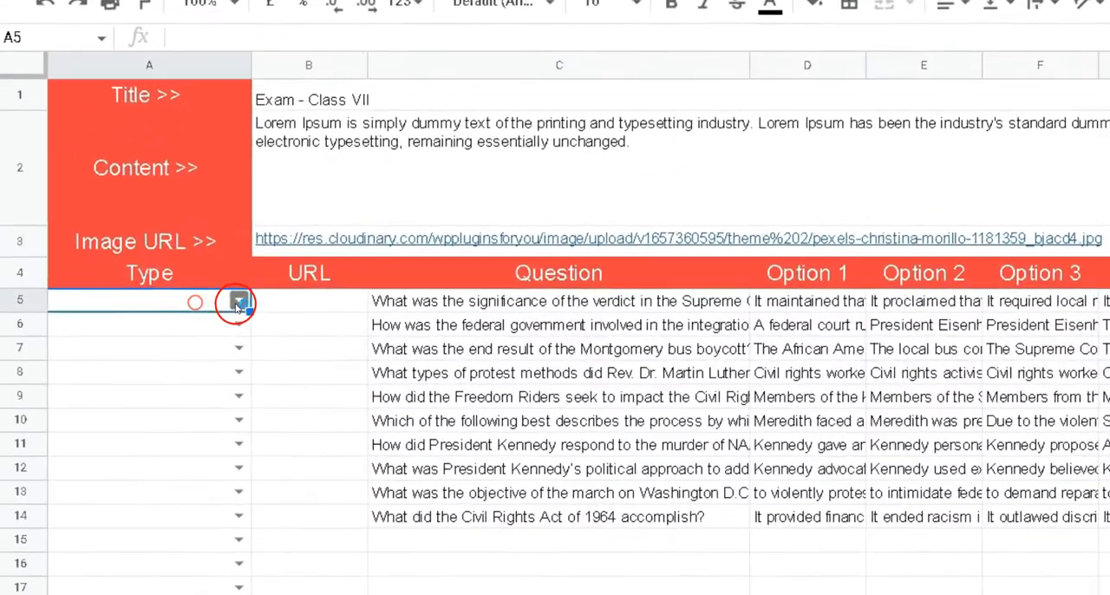
click(168, 301)
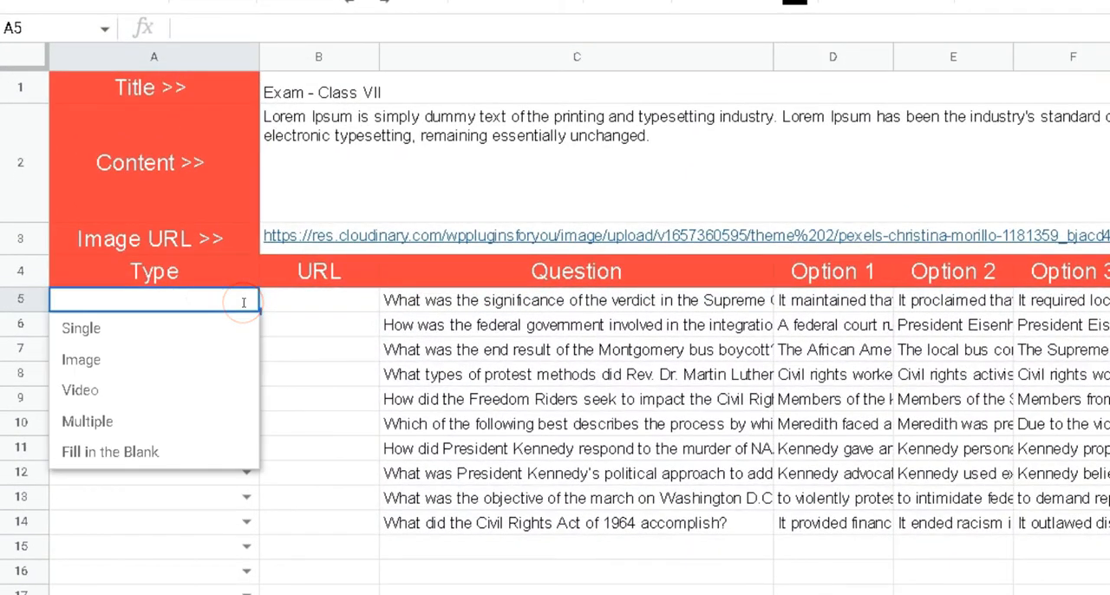
click(206, 331)
click(246, 325)
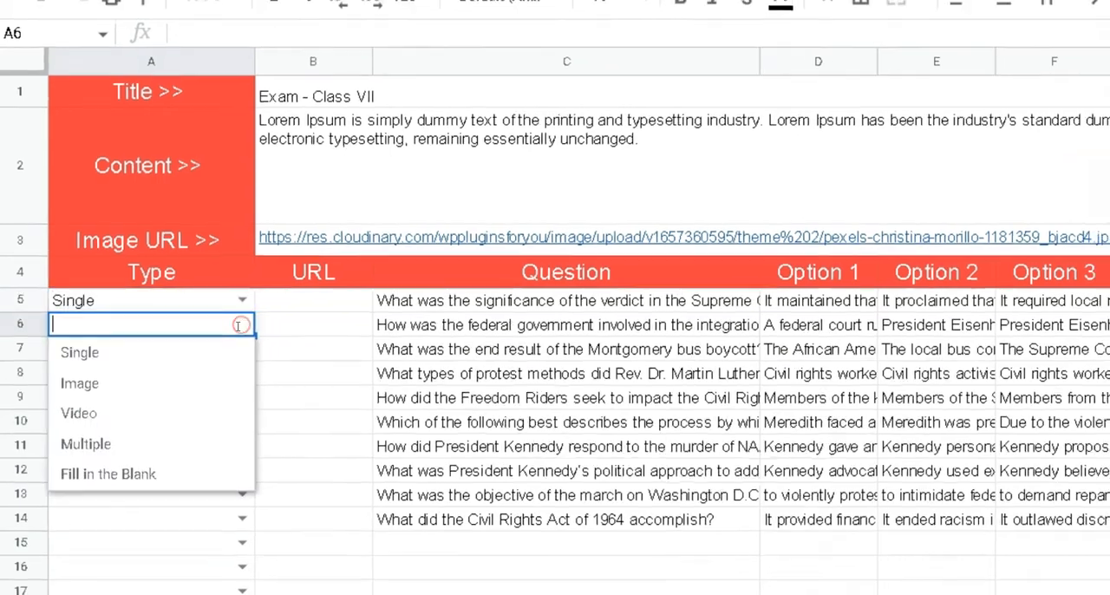
click(225, 354)
click(167, 333)
click(156, 369)
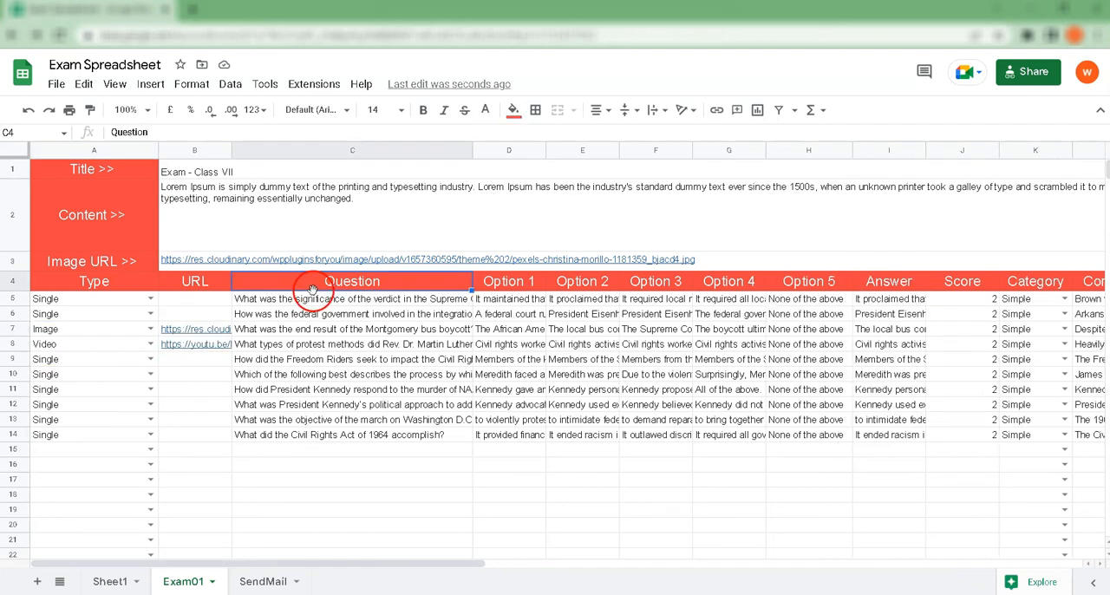
Step: Review the questions in C5:C14 and the URLs belonging to the Image and Video questions in rows 7 and 8
click(374, 284)
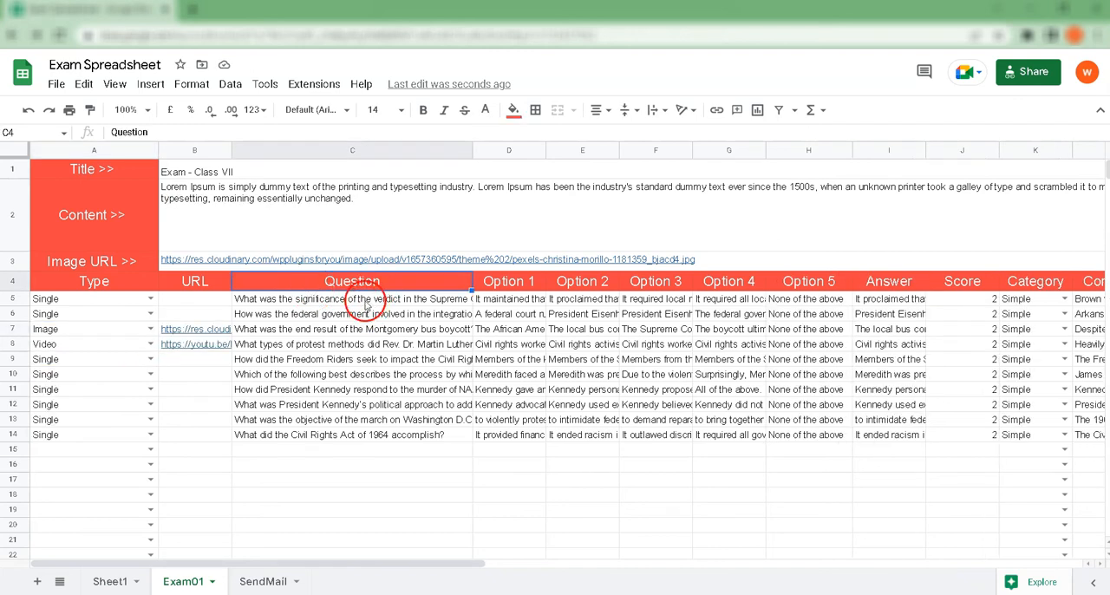
click(365, 305)
shift+click(351, 437)
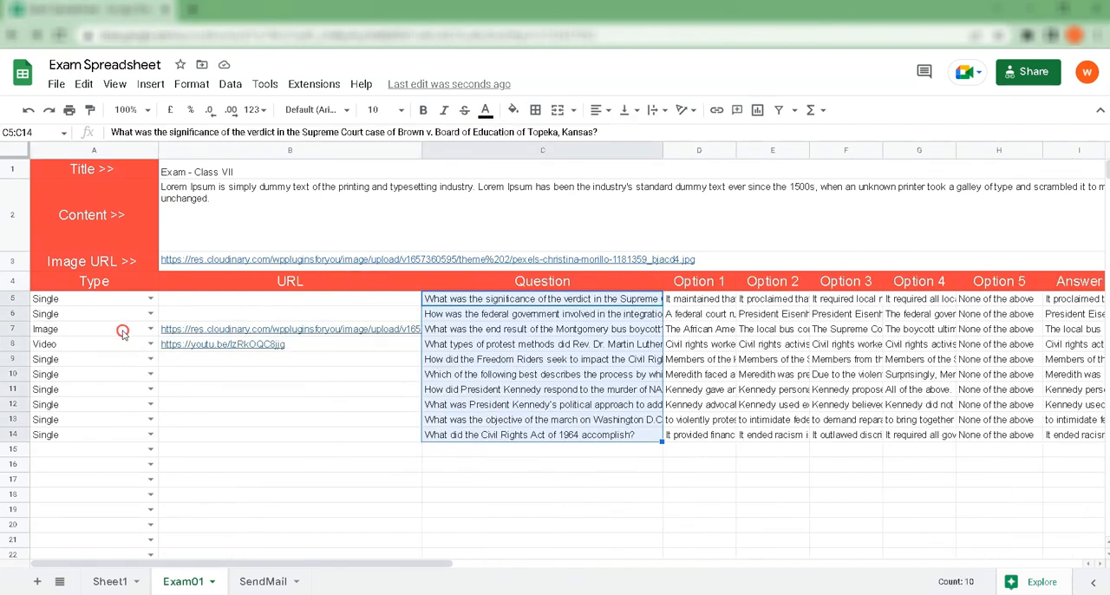
click(121, 339)
drag(120, 340, 120, 346)
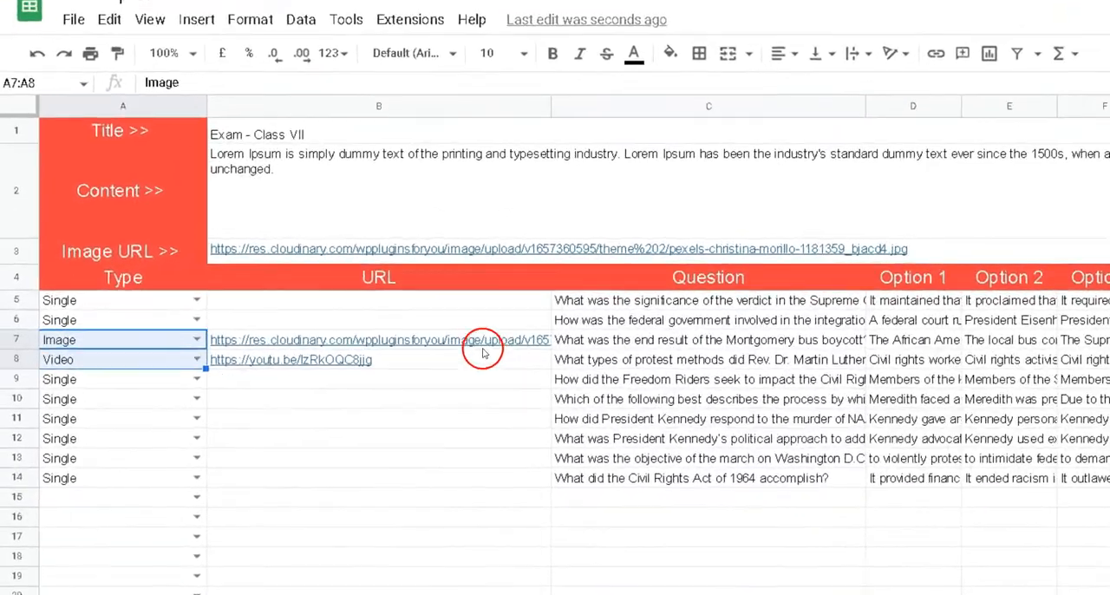
click(509, 340)
drag(509, 340, 508, 367)
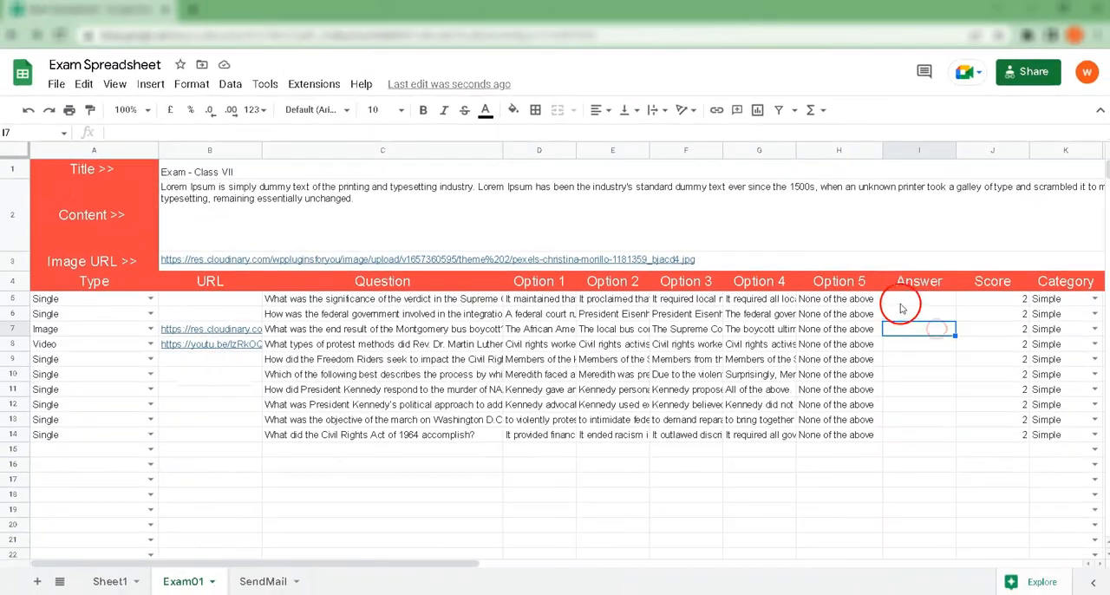
Step: Fill the Answer cells I5:I8 with references to the correct options in D5, E6, F7 and F8
click(900, 304)
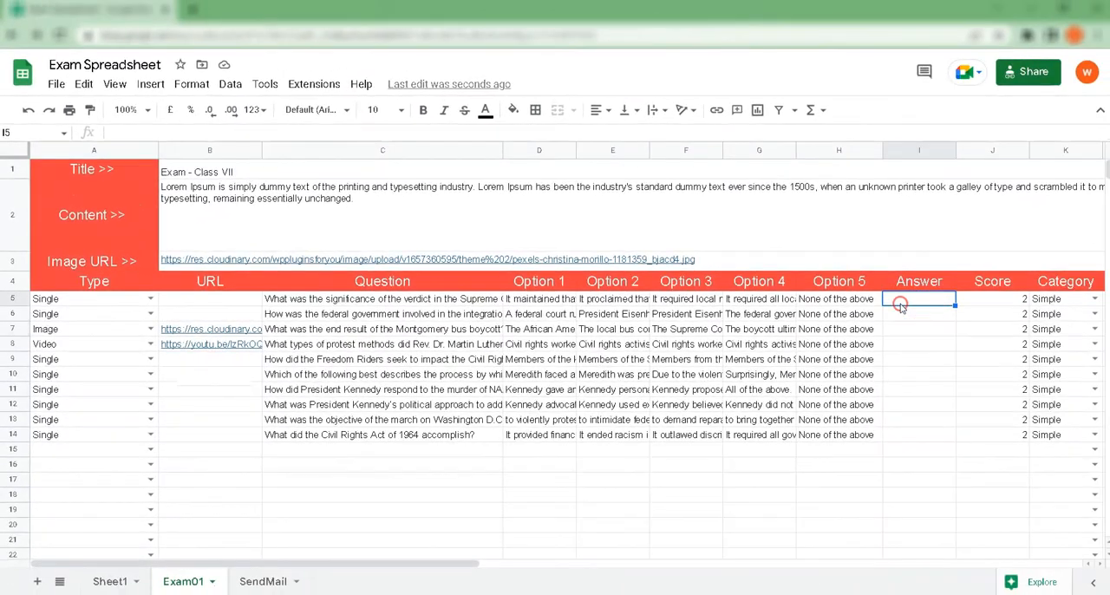
text(=)
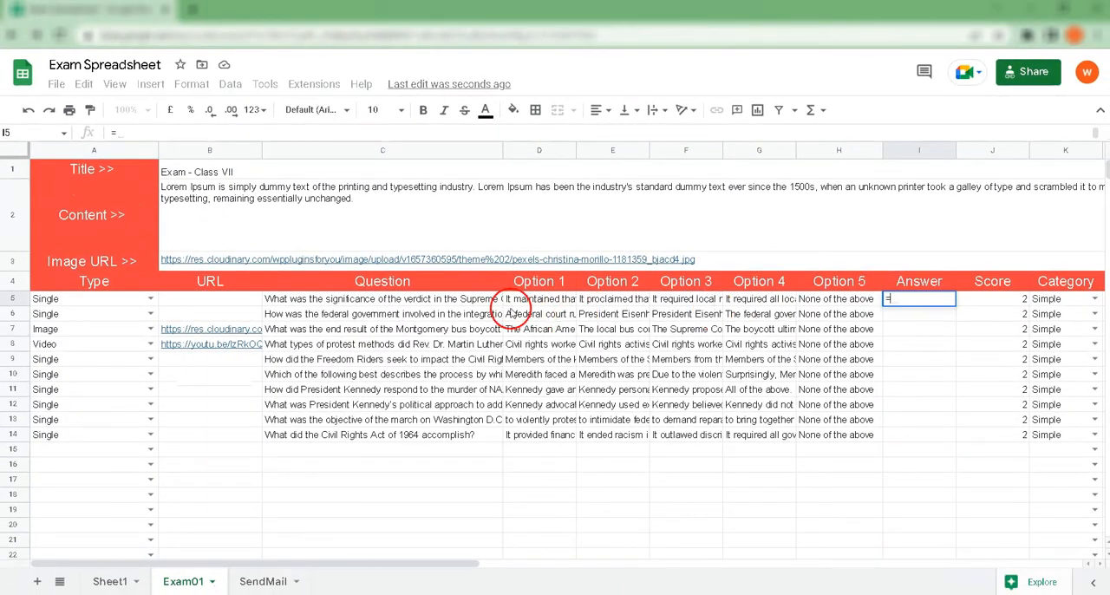
click(513, 299)
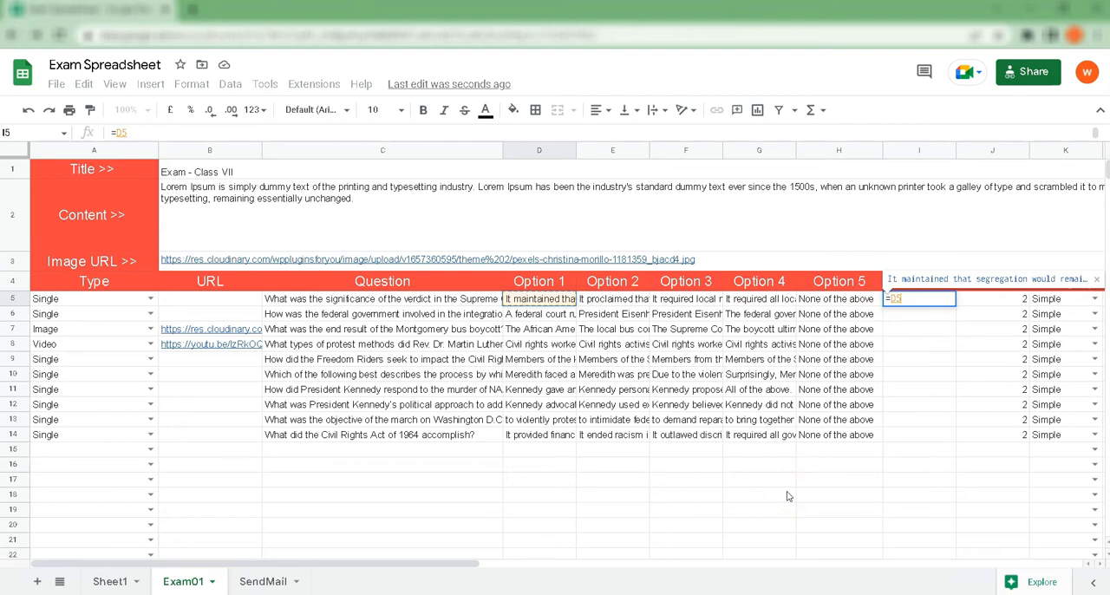
key(Return)
text(=)
click(604, 315)
key(Return)
text(=)
click(685, 330)
key(Return)
text(=)
click(694, 359)
click(698, 344)
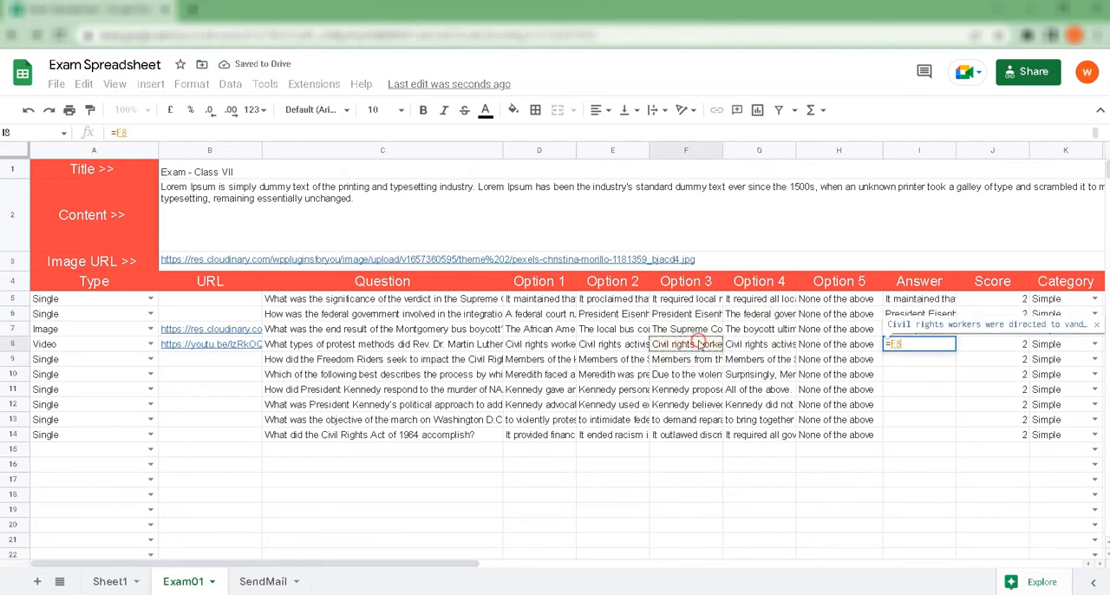
key(Return)
Step: Fill the Answer cells I9:I12 with references to the correct options in F9, E10, F11 and F12
text(=)
click(707, 359)
key(Return)
text(=)
click(629, 374)
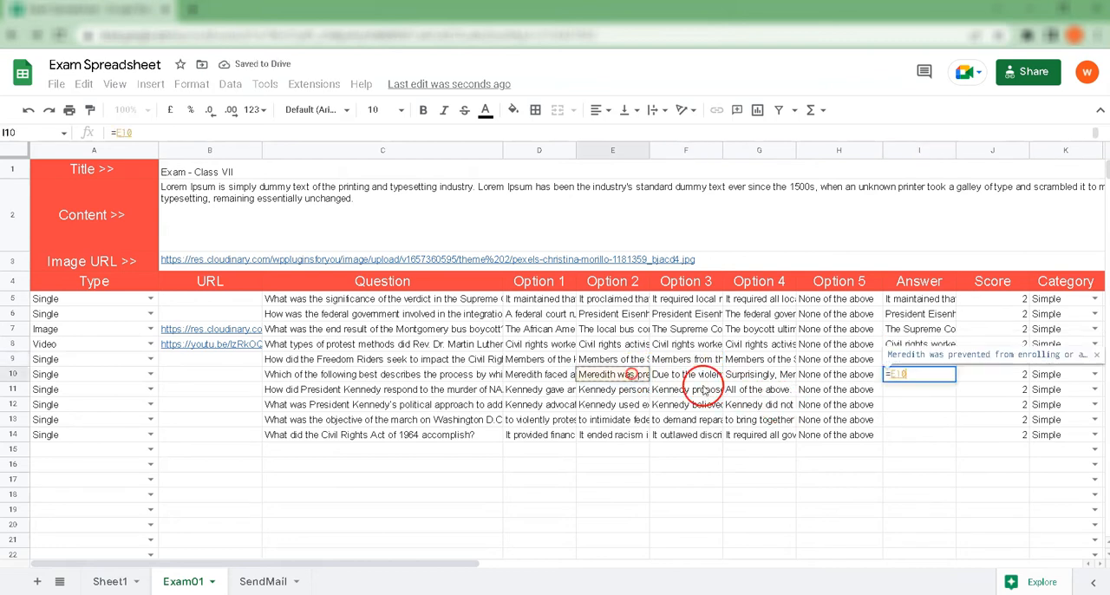
key(Return)
text(=)
click(683, 391)
key(Return)
text(=)
click(696, 407)
key(Return)
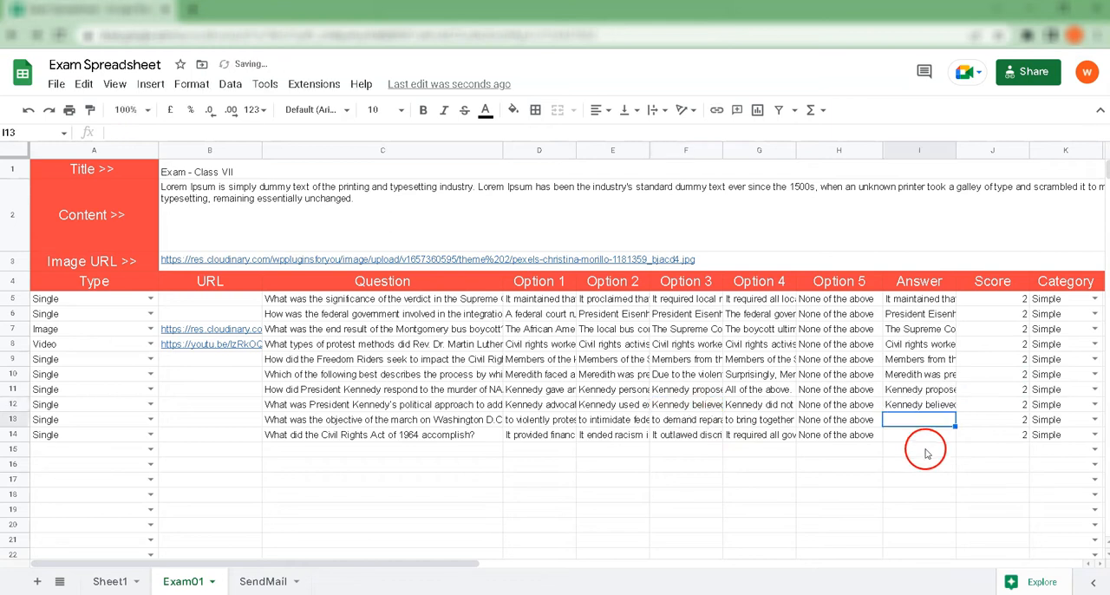
Step: Fill the Answer cells I13 and I14 with references to the correct options in G13 and E14
text(=)
click(720, 418)
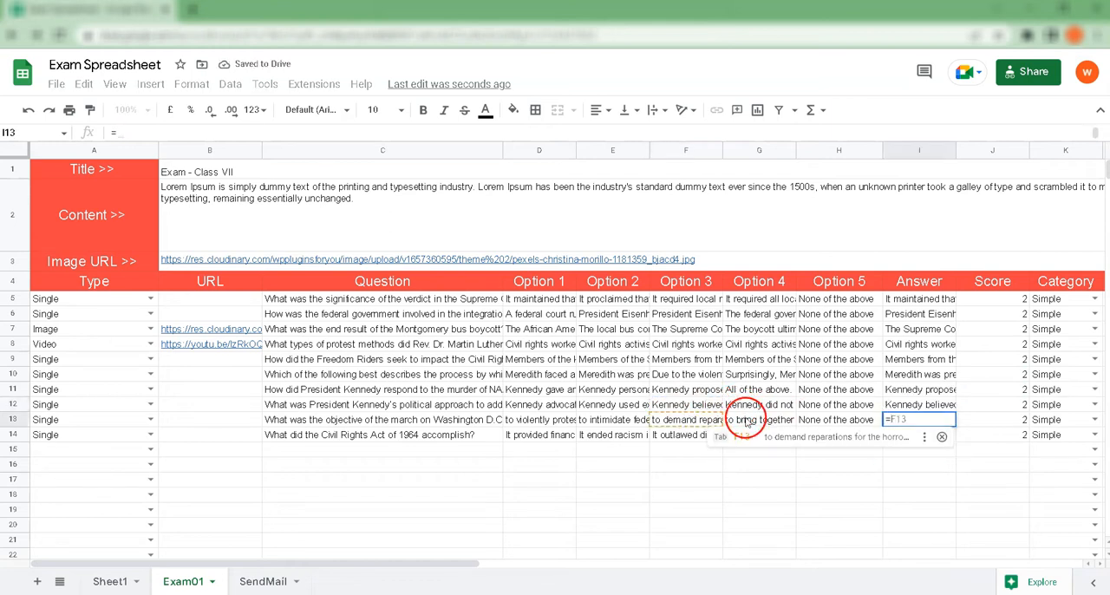
click(745, 420)
key(Return)
text(=)
click(621, 436)
key(Return)
Step: Mark all ten questions in rows 5 to 14 as Is Negative
scroll(763, 448, right, 8)
click(851, 298)
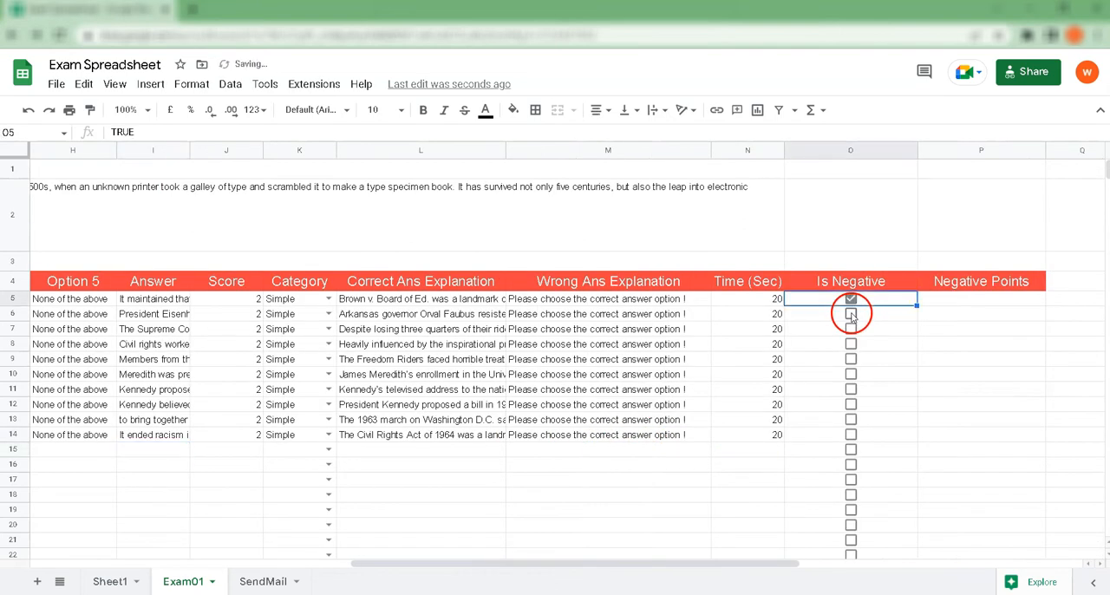
click(851, 314)
click(851, 330)
click(851, 345)
click(851, 359)
click(851, 374)
click(850, 390)
click(851, 404)
click(851, 419)
click(851, 434)
Step: Enter 1 as the Negative Points in P5 and fill it down to P14
click(954, 304)
text(1)
click(949, 322)
click(1016, 302)
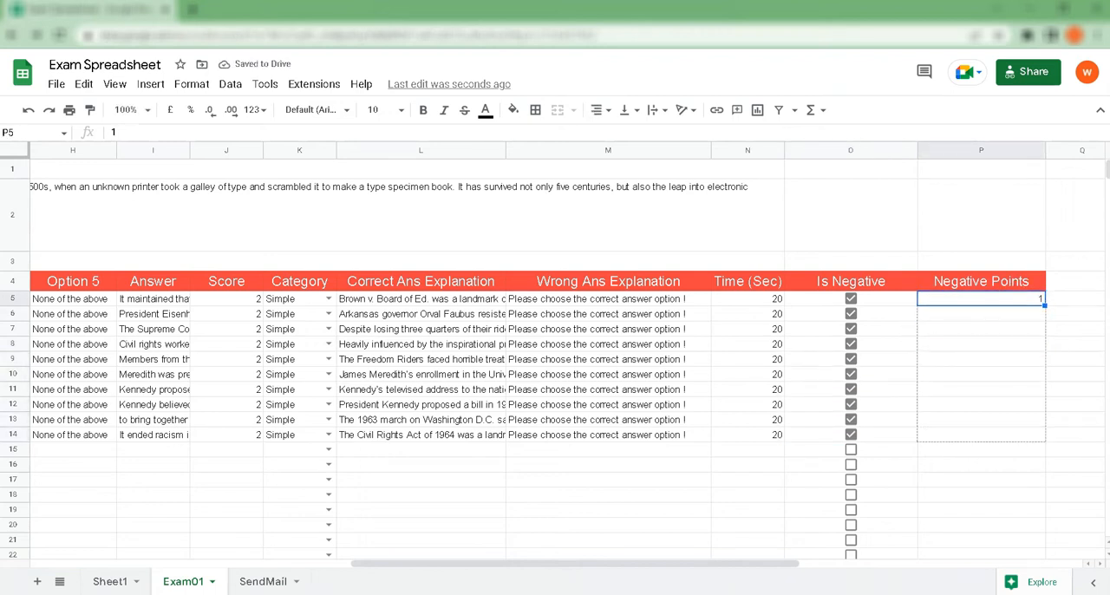
drag(1044, 303, 904, 423)
Step: Open the Gs2Web SaaS exam settings, set the number of exam sets to 5 and enable Timer show
scroll(912, 453, left, 10)
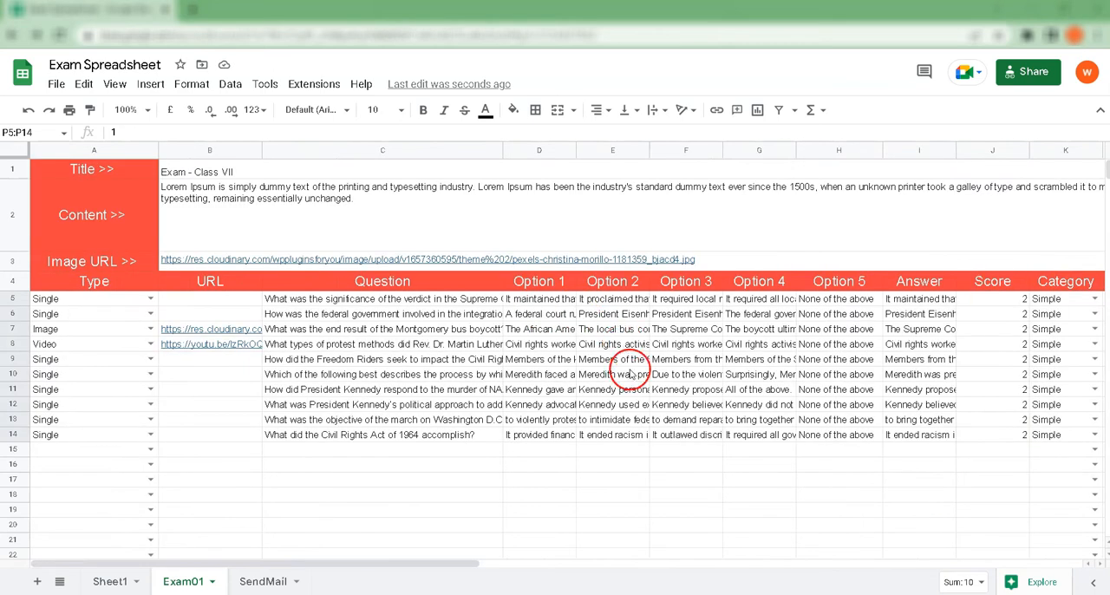
click(318, 87)
mouse_move(394, 227)
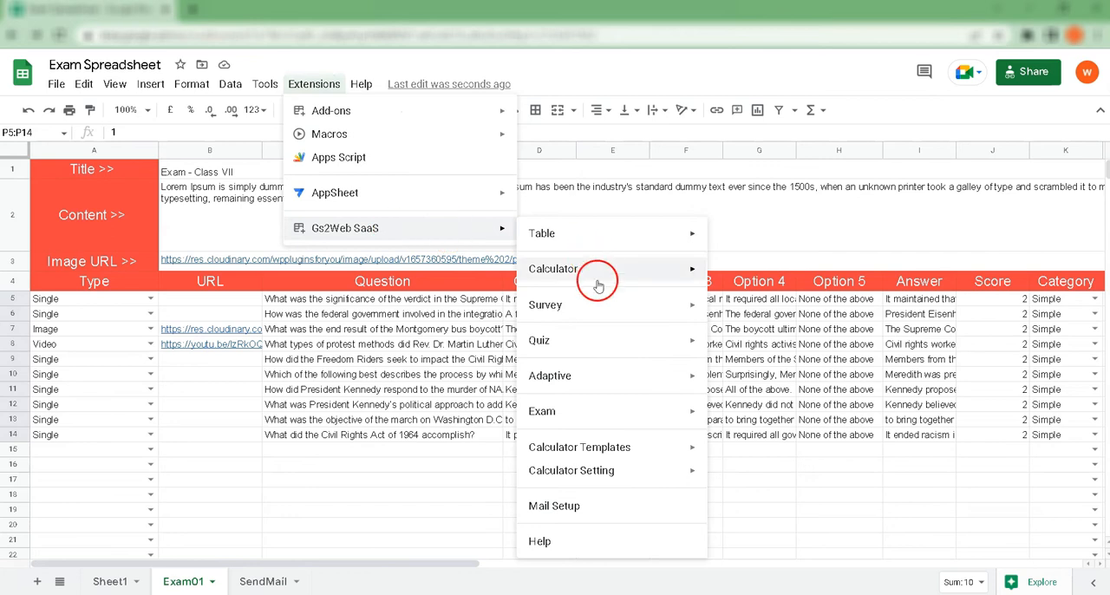
mouse_move(596, 411)
click(750, 438)
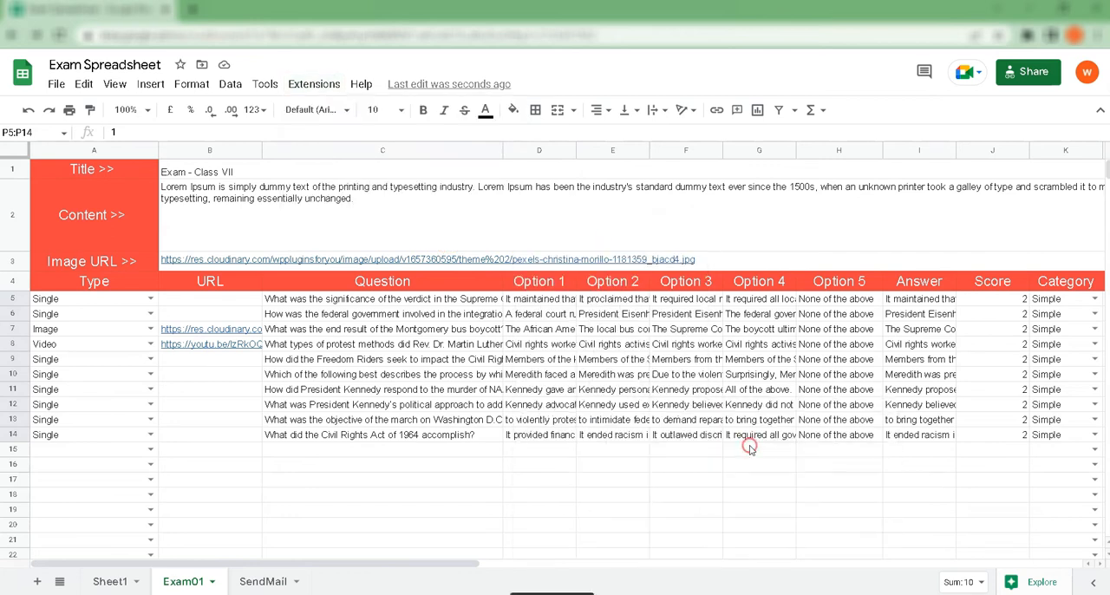
drag(917, 185, 902, 191)
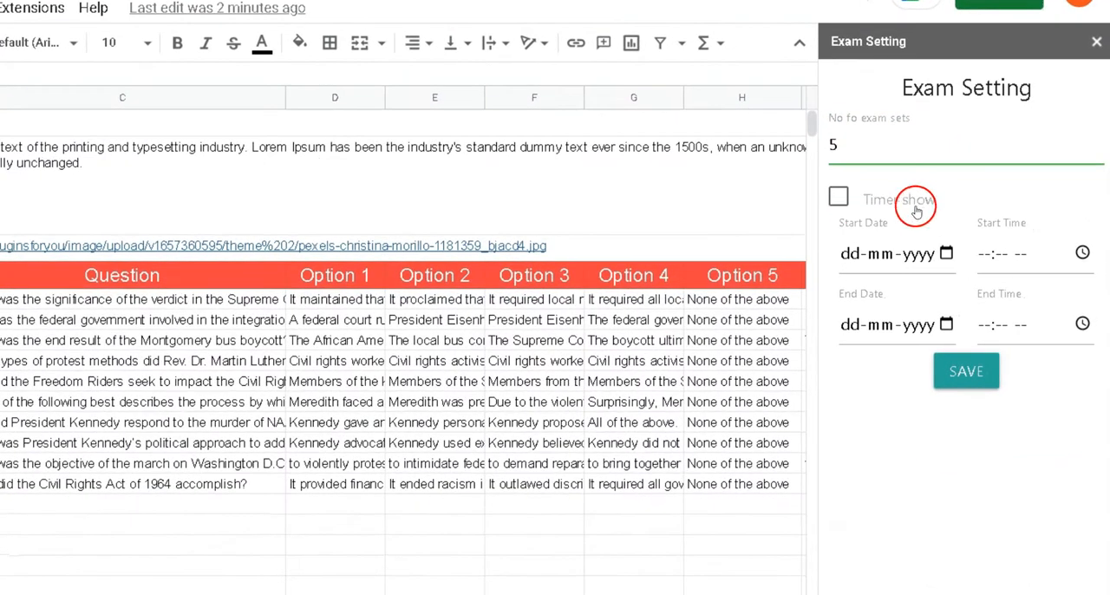
click(835, 201)
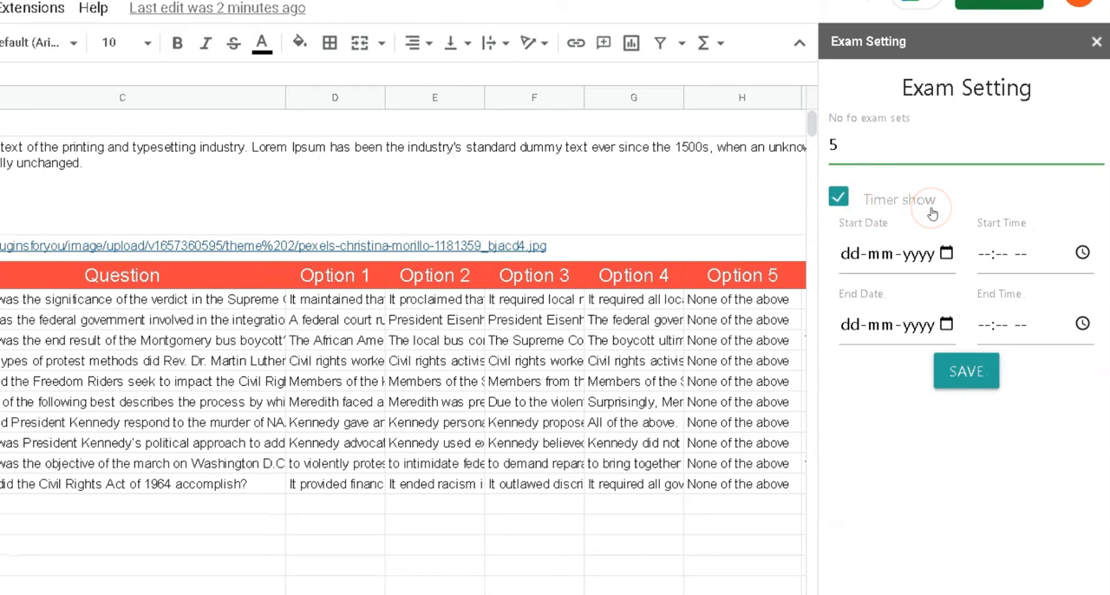
Step: Set the exam's start date to 26-07-2022 and its end date to 27-07-2022
click(946, 253)
click(891, 471)
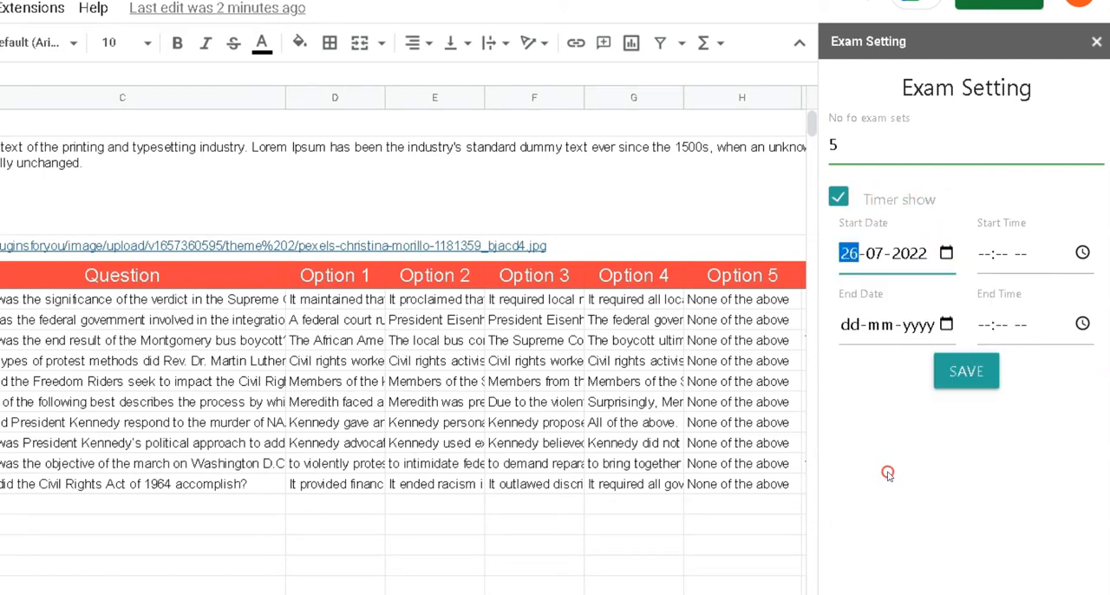
click(946, 324)
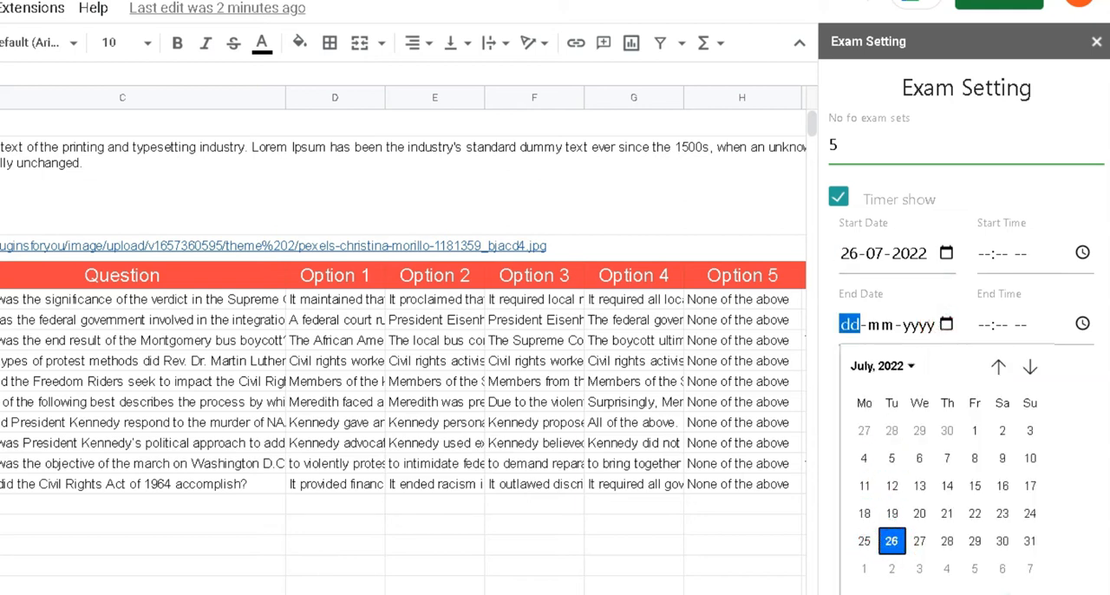
click(917, 541)
click(920, 445)
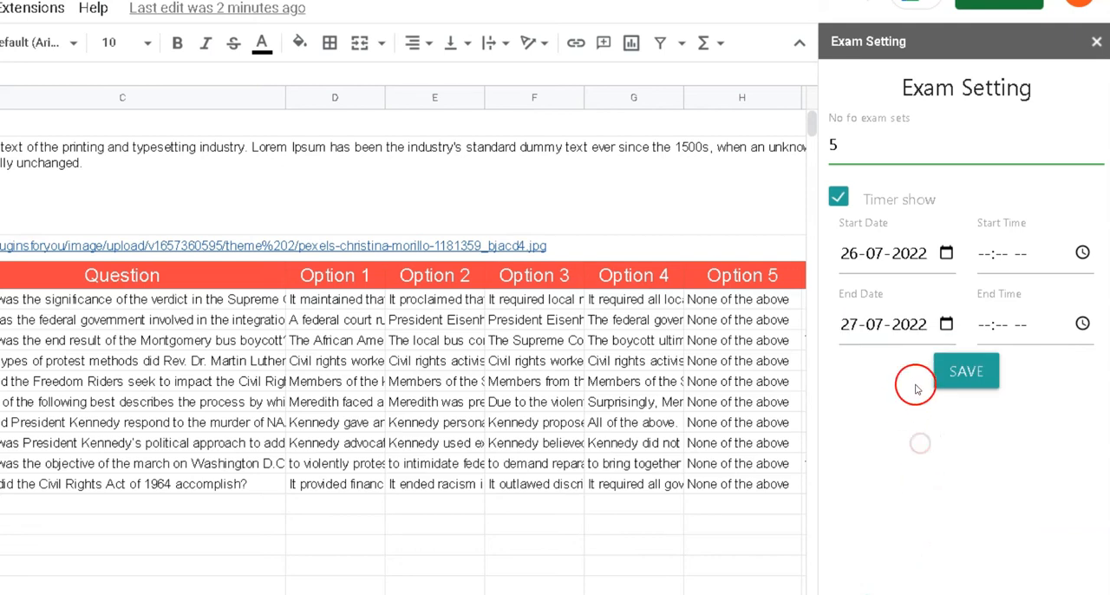
Step: Set the exam's start time to 03:21 PM and its end time to 04:21 PM
click(1081, 251)
scroll(958, 395, up, 2)
scroll(958, 395, down, 3)
scroll(961, 330, up, 2)
click(955, 433)
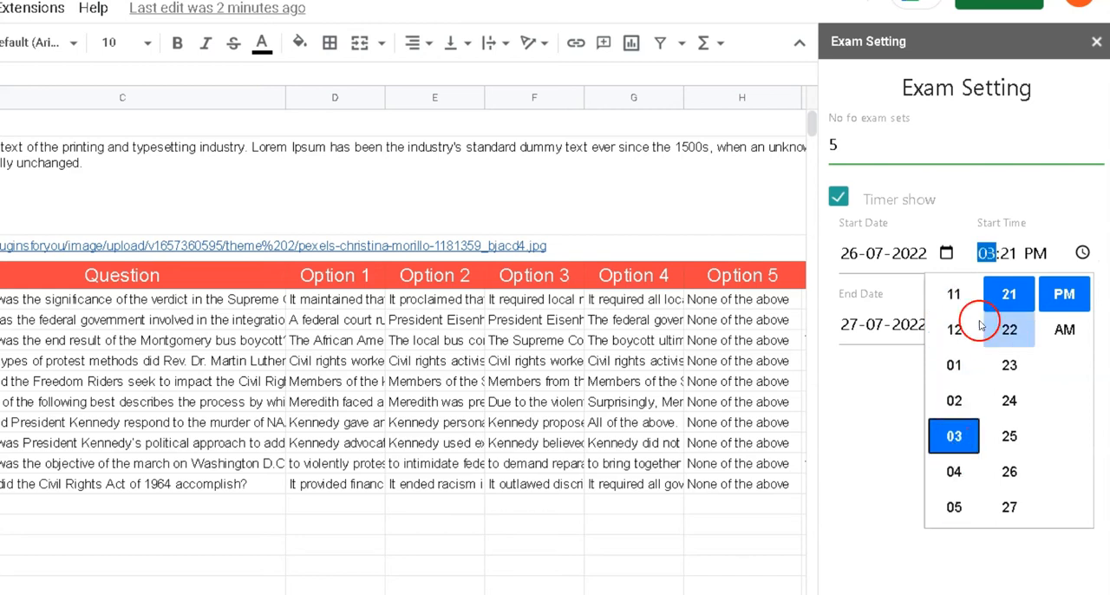
click(1047, 193)
click(1082, 324)
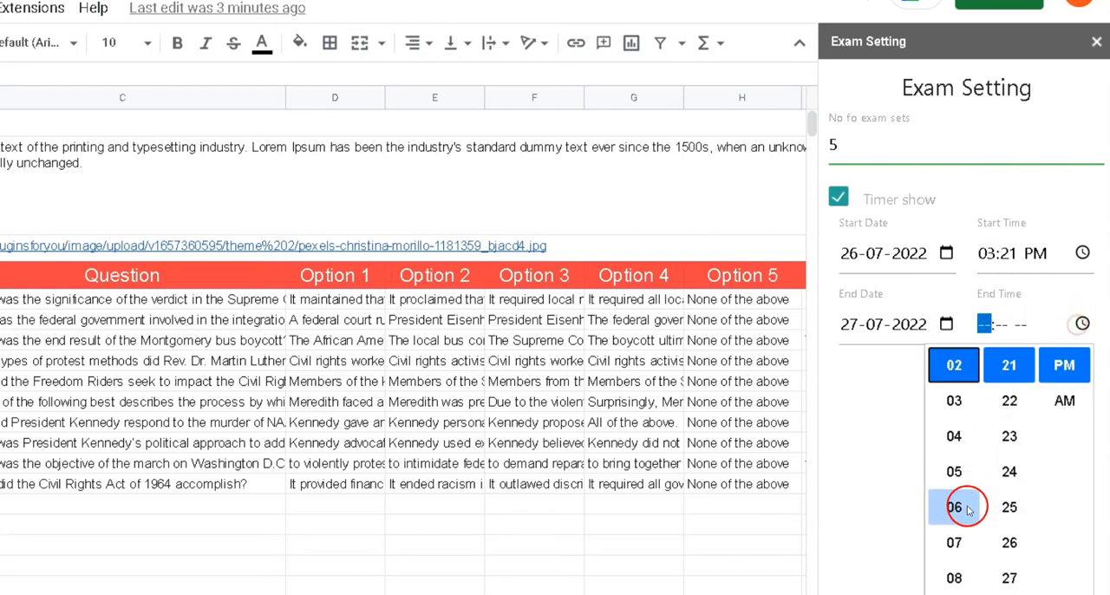
click(959, 437)
click(866, 414)
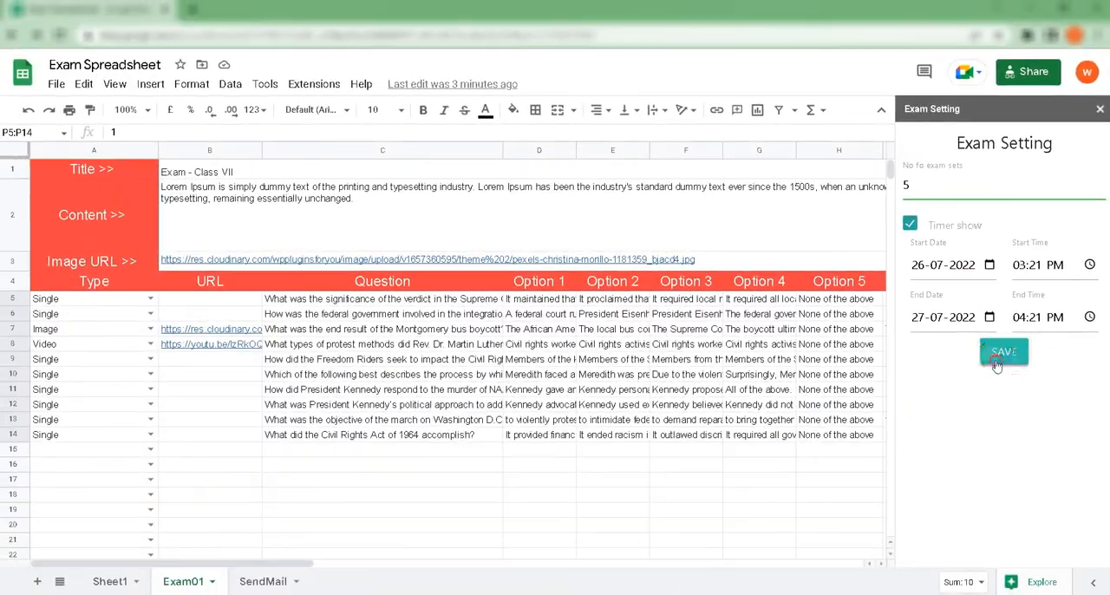
Step: Save the exam settings and confirm that the exam should be conducted
click(966, 371)
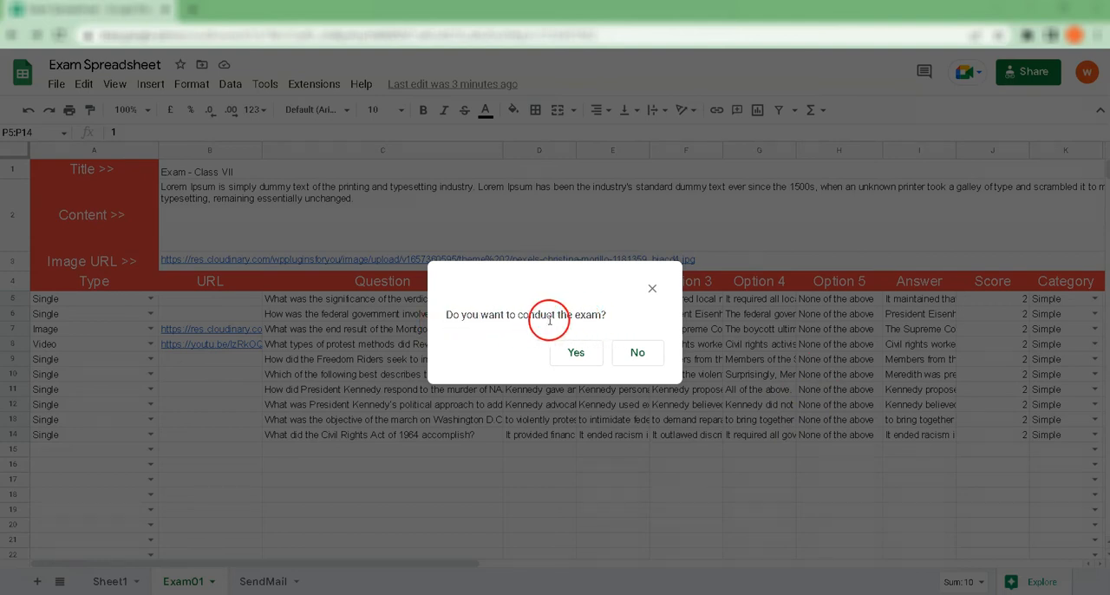
click(576, 353)
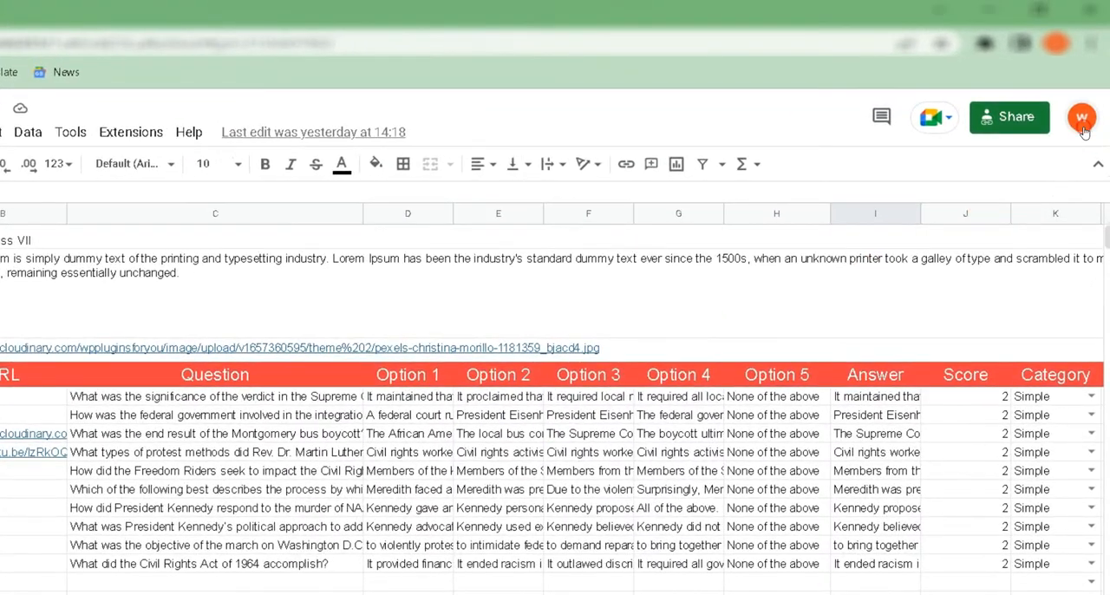
Step: Open the App passwords page in the security settings of the Google Account
click(1084, 130)
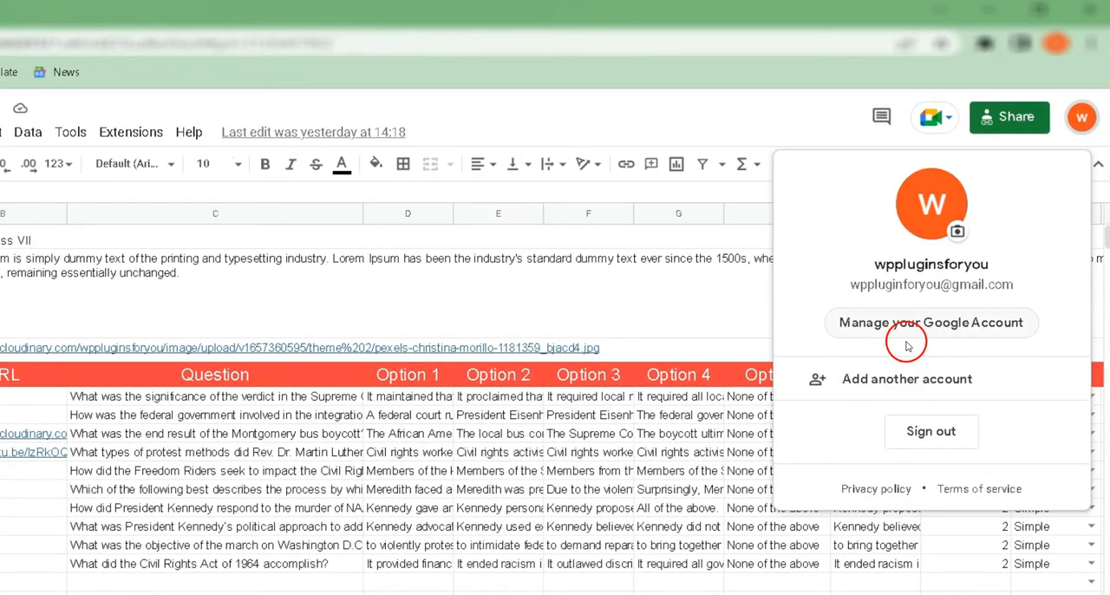
click(855, 330)
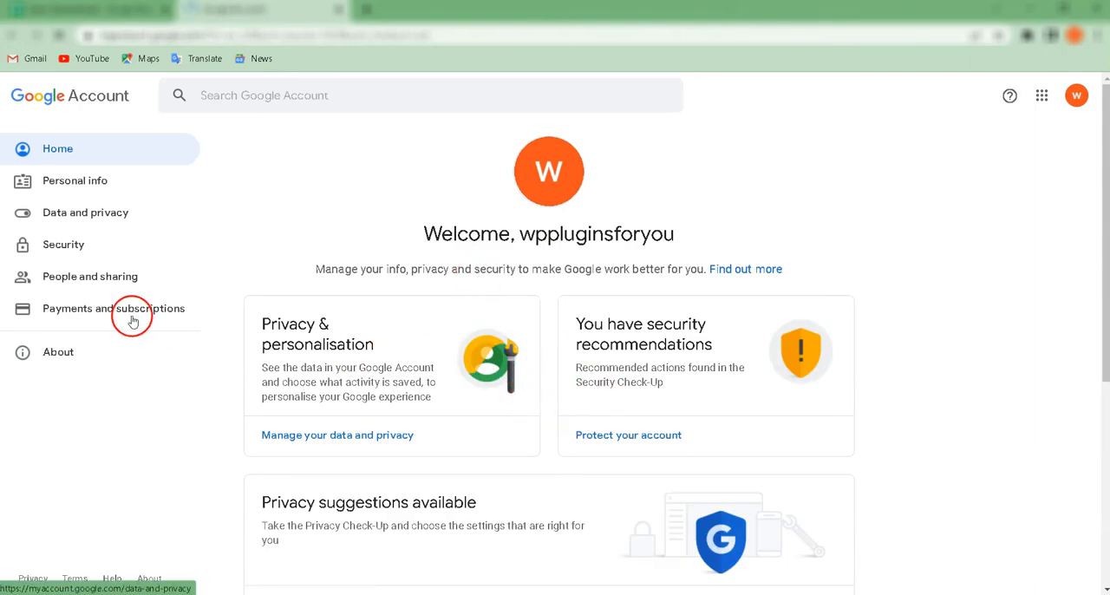
click(94, 253)
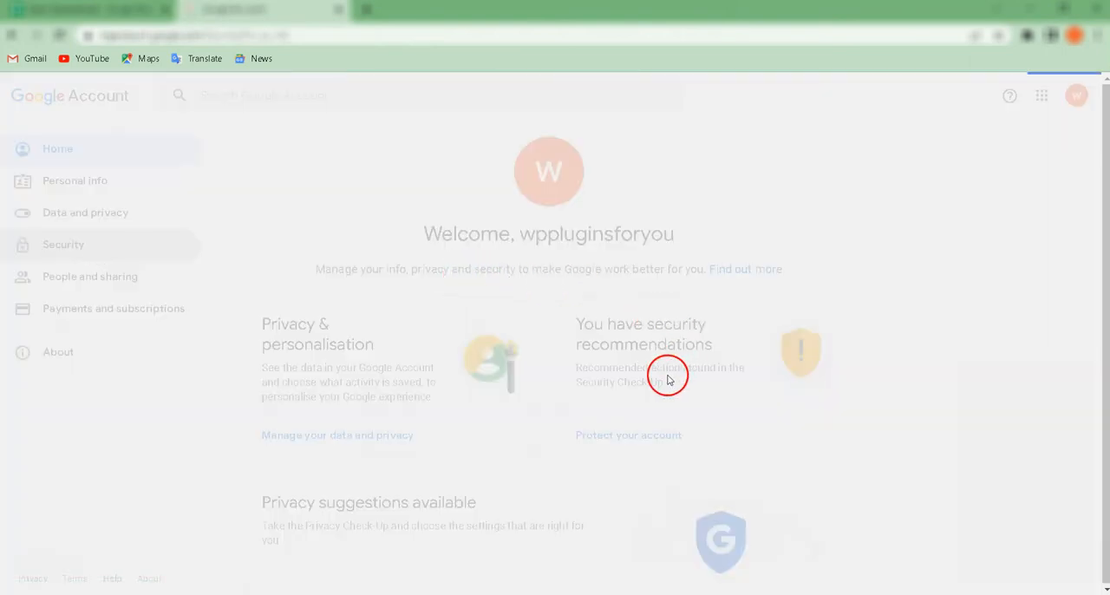
scroll(661, 381, down, 2)
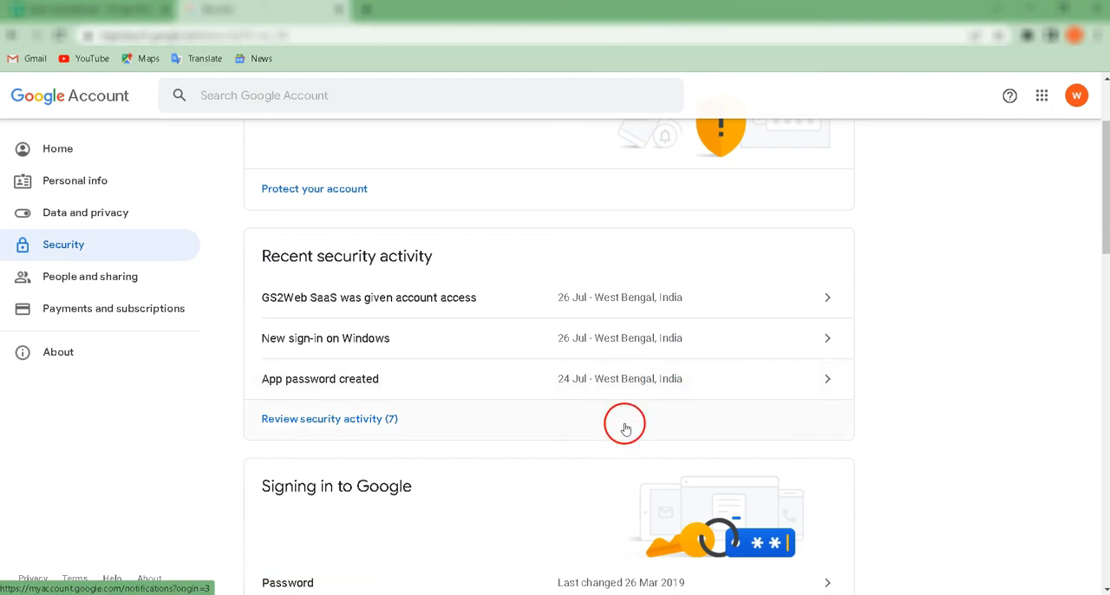
scroll(625, 429, down, 5)
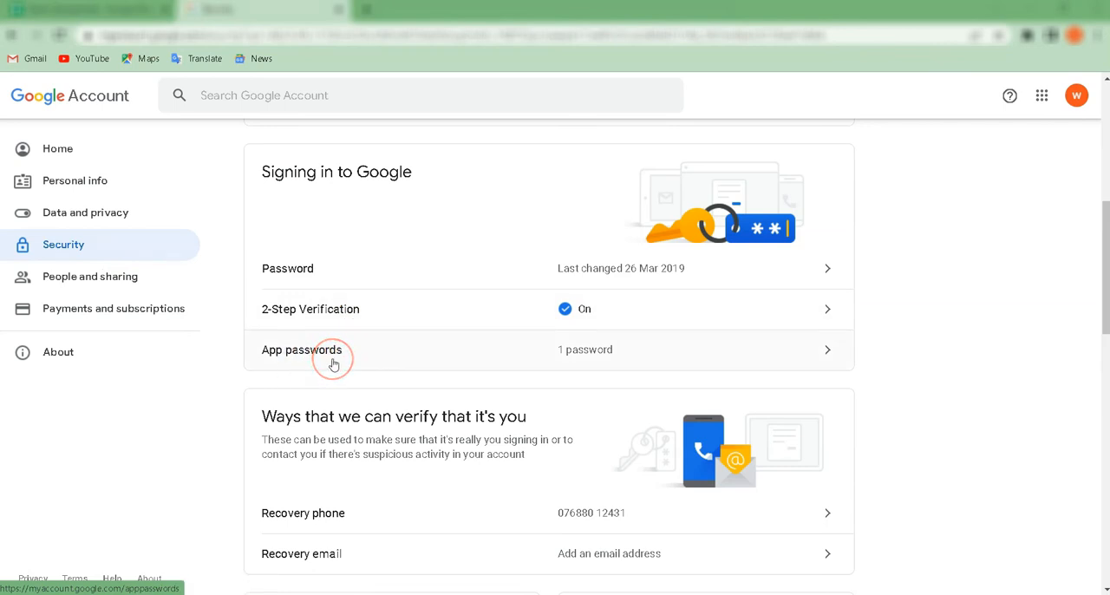
click(524, 367)
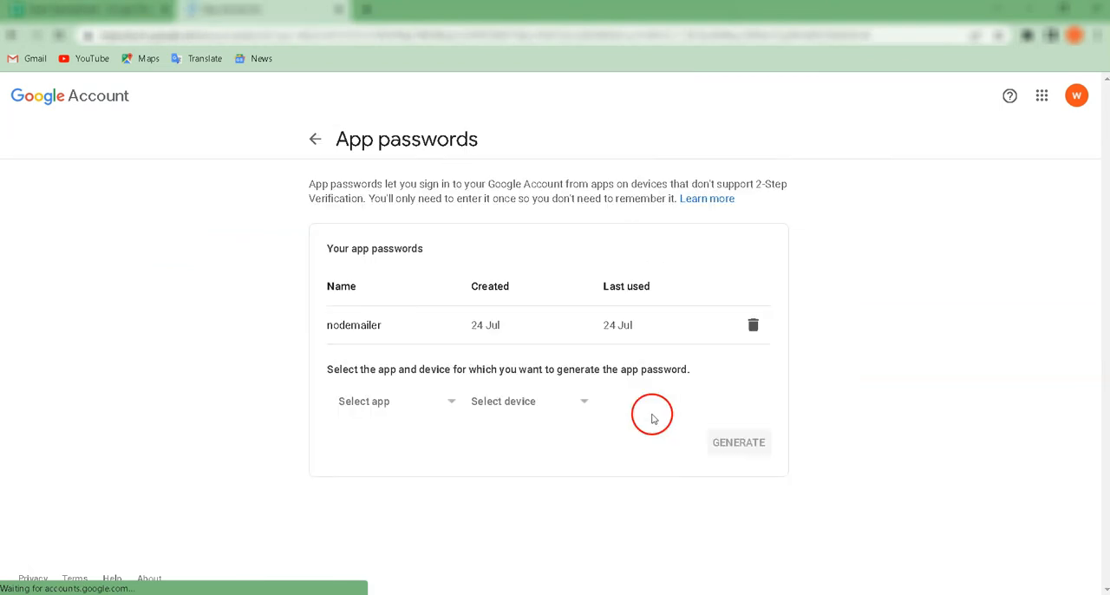
Step: Generate an app password for a custom app named "sheetmail" and copy the password
click(385, 404)
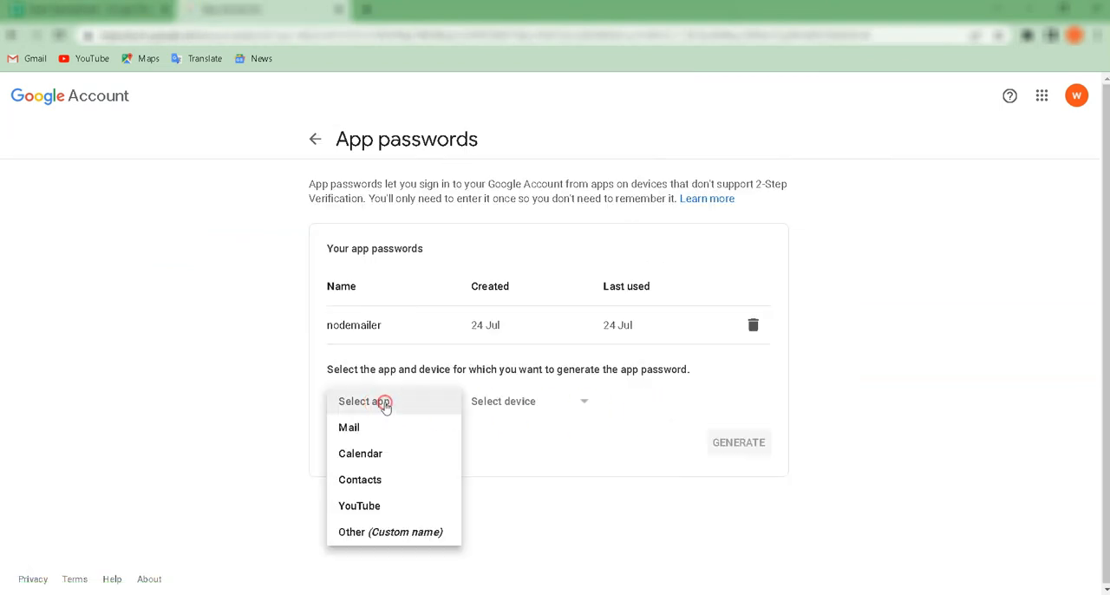
click(384, 530)
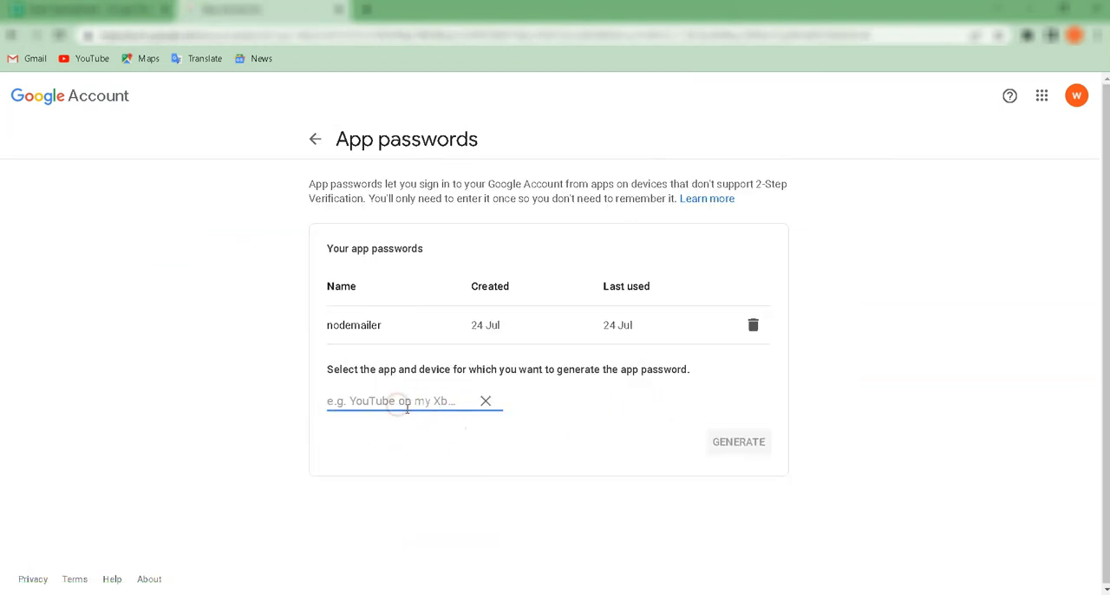
text(sheetmailer)
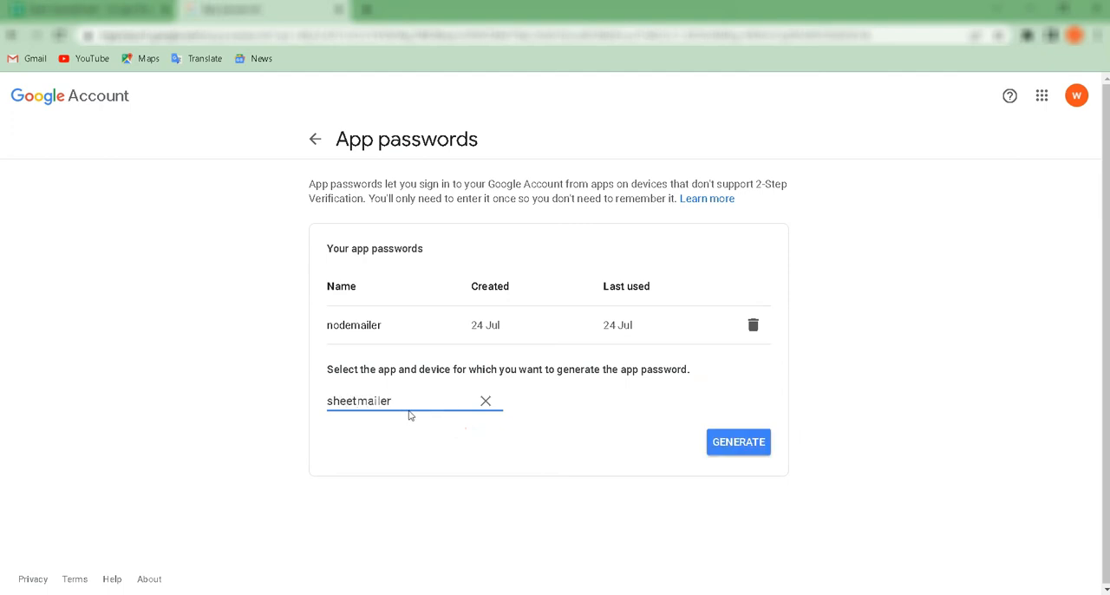
click(497, 420)
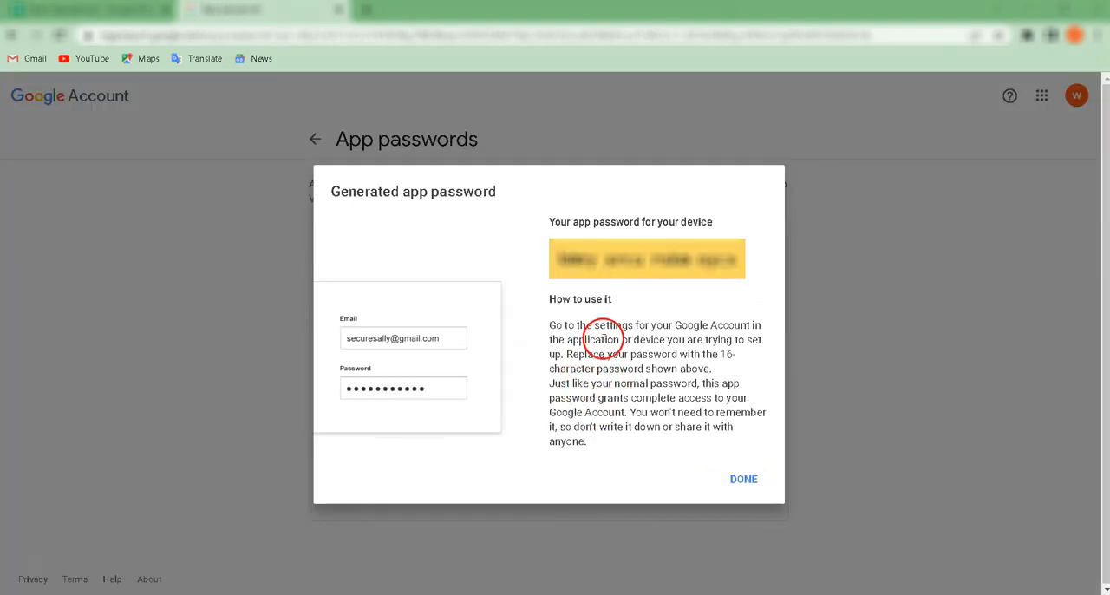
drag(568, 258, 731, 257)
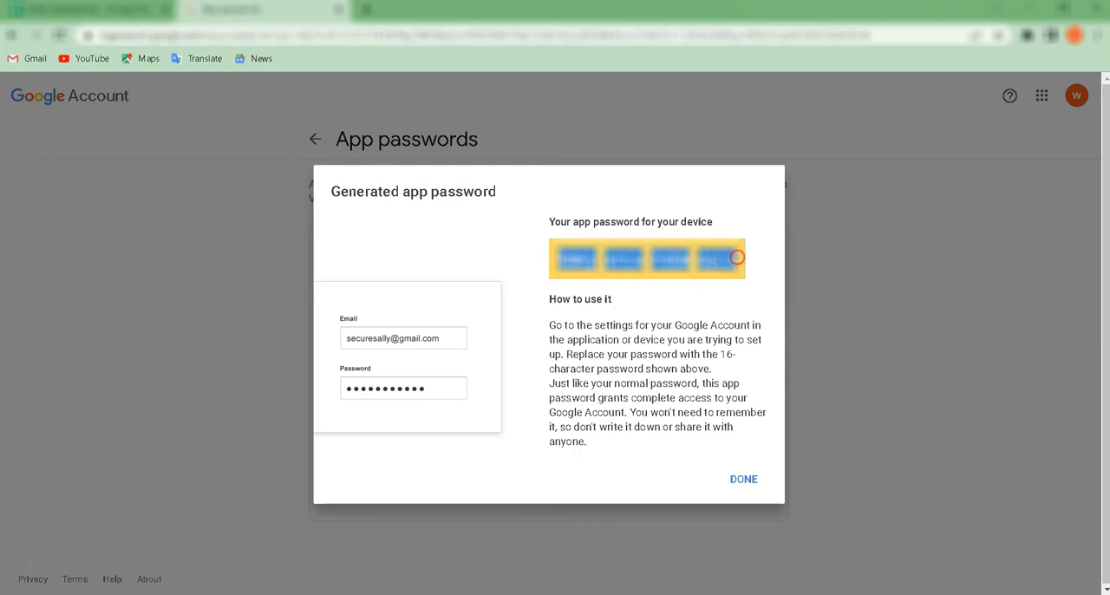
right_click(736, 258)
click(743, 268)
Step: Save the Gs2Web SaaS mail settings with the sender's e-mail address and the generated app password
click(330, 113)
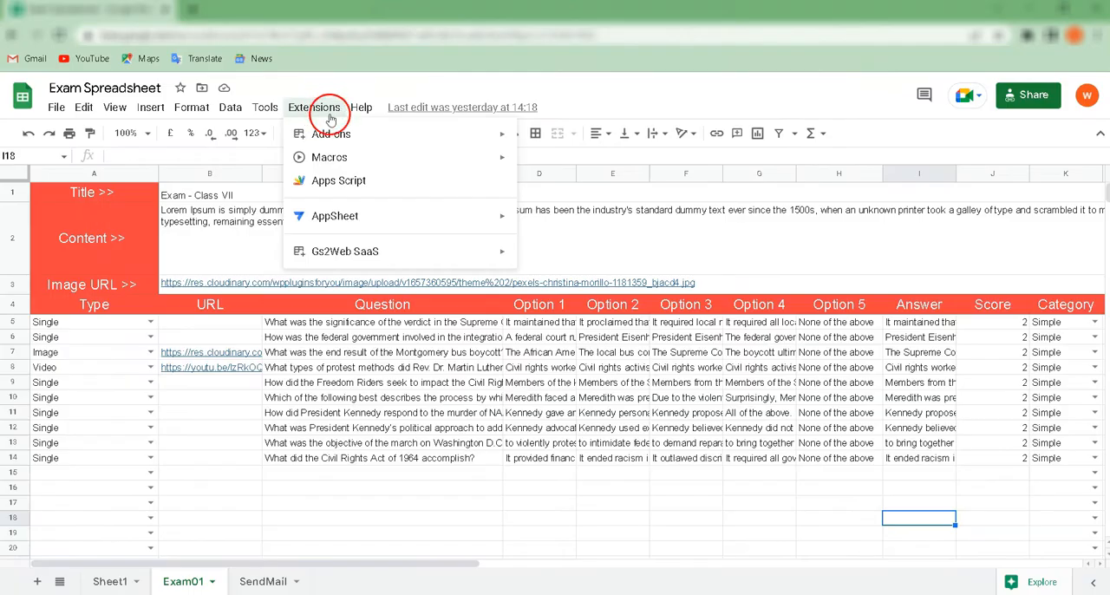
mouse_move(391, 250)
click(555, 529)
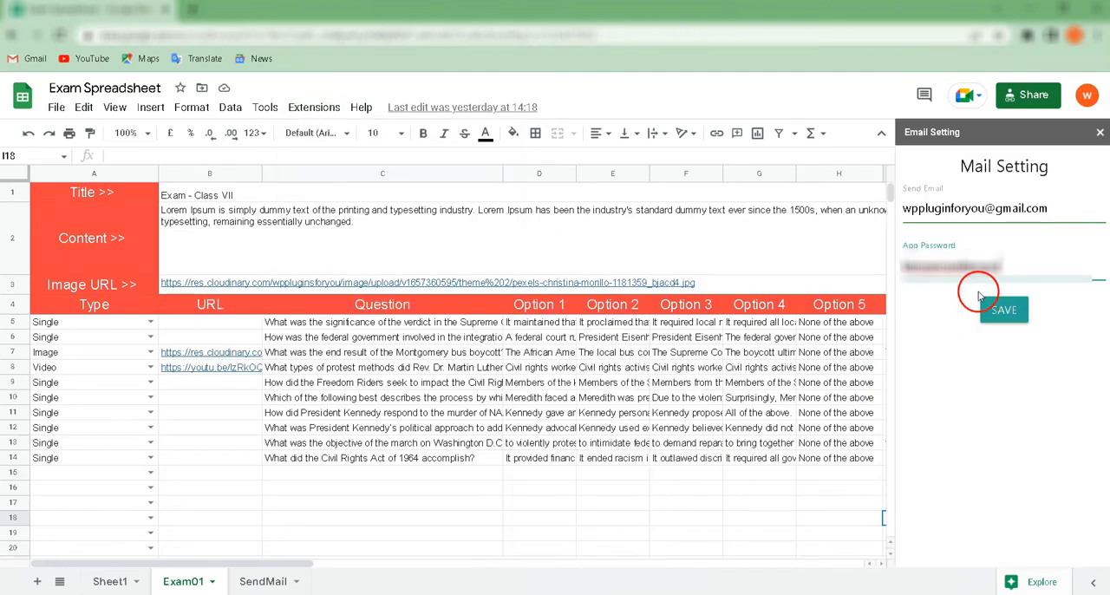
click(1011, 311)
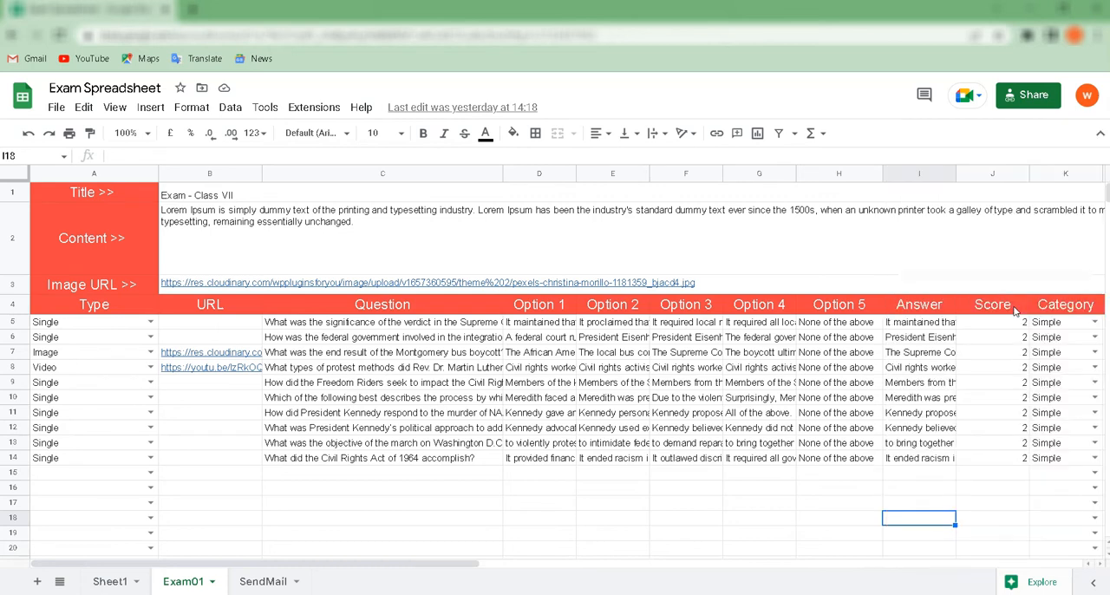
Step: Create a new exam group named Class8
click(919, 507)
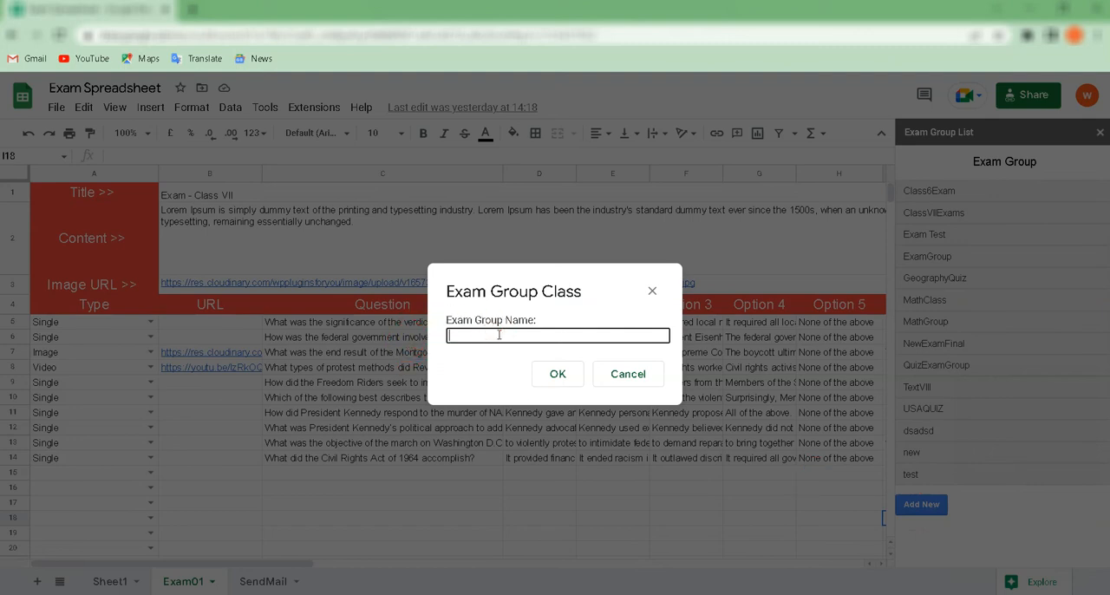
text(Class8)
click(558, 374)
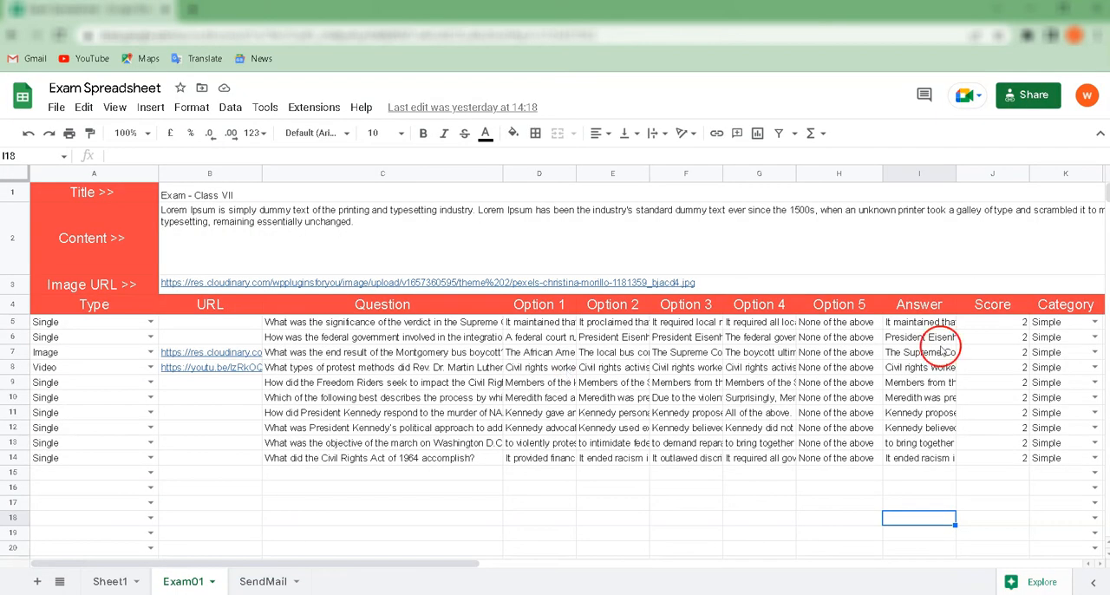
Step: Examine the mail subject, body text and exam URL in the Class8 sheet
click(170, 199)
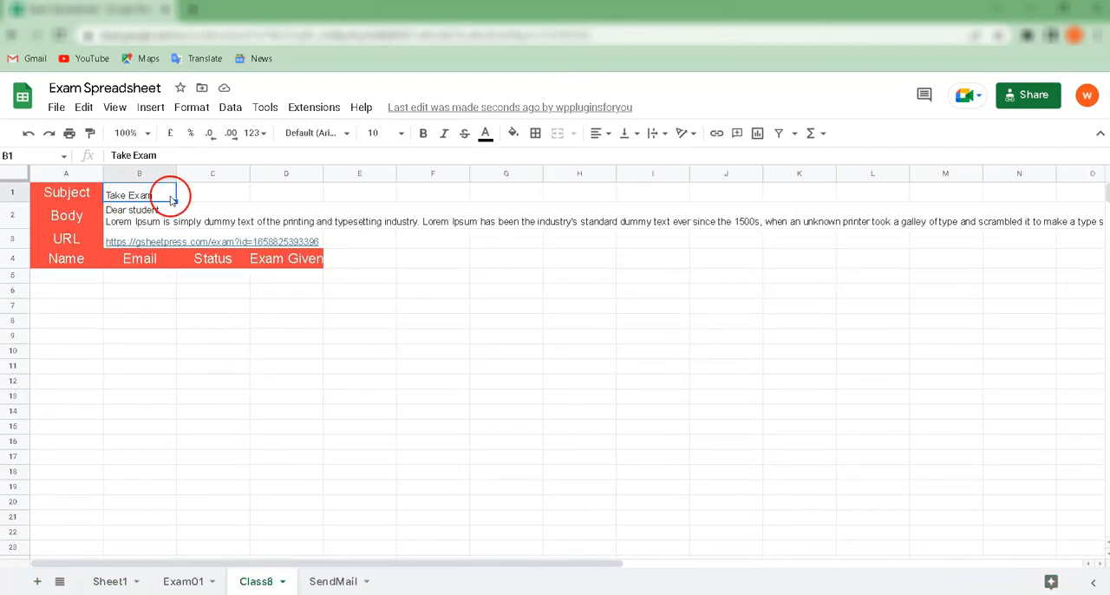
click(135, 204)
click(106, 225)
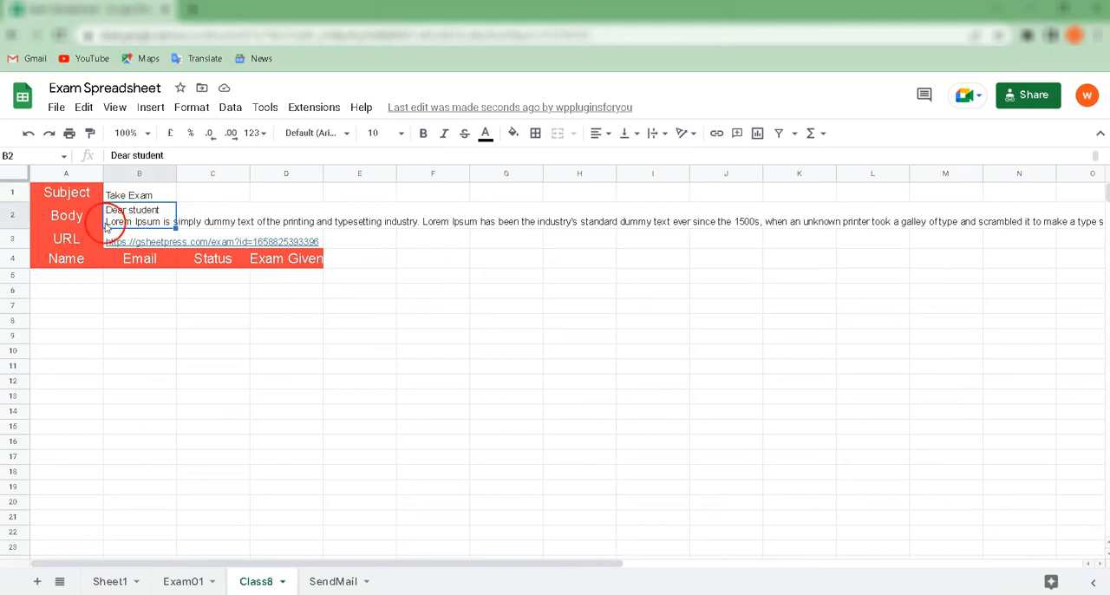
click(165, 245)
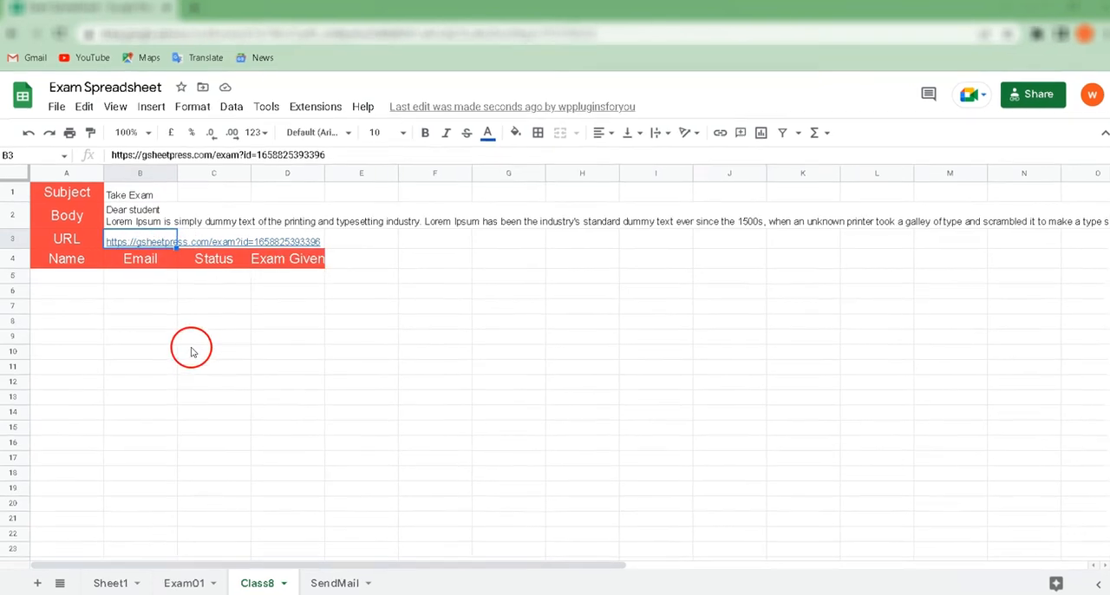
Step: Fill in the students' names and e-mail addresses in rows 5 to 10 of the Class8 sheet, with 0 for Exam Given
click(82, 282)
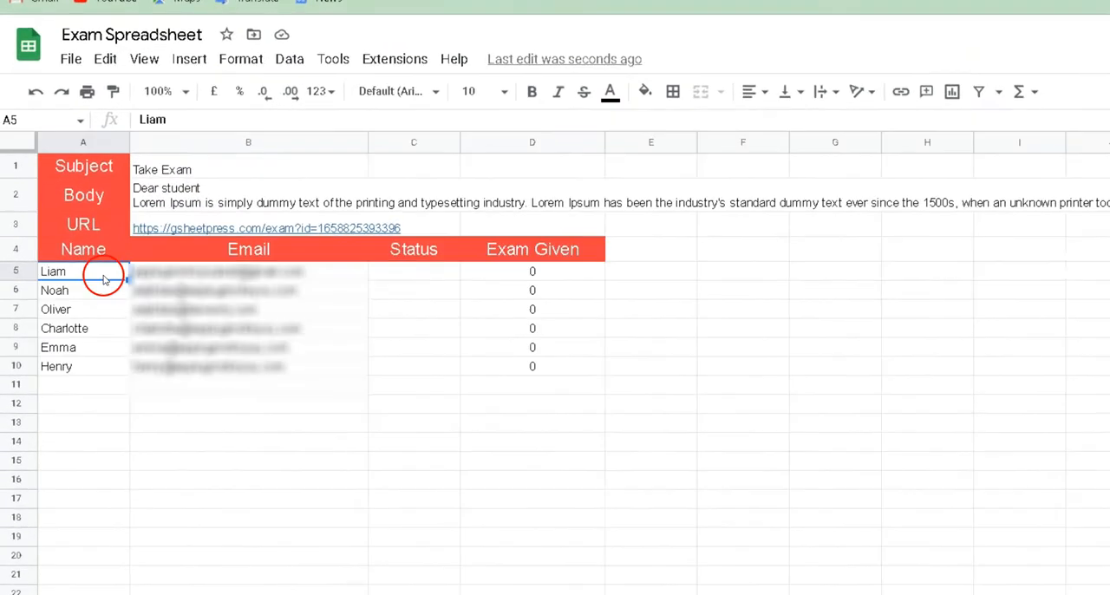
drag(90, 248, 92, 366)
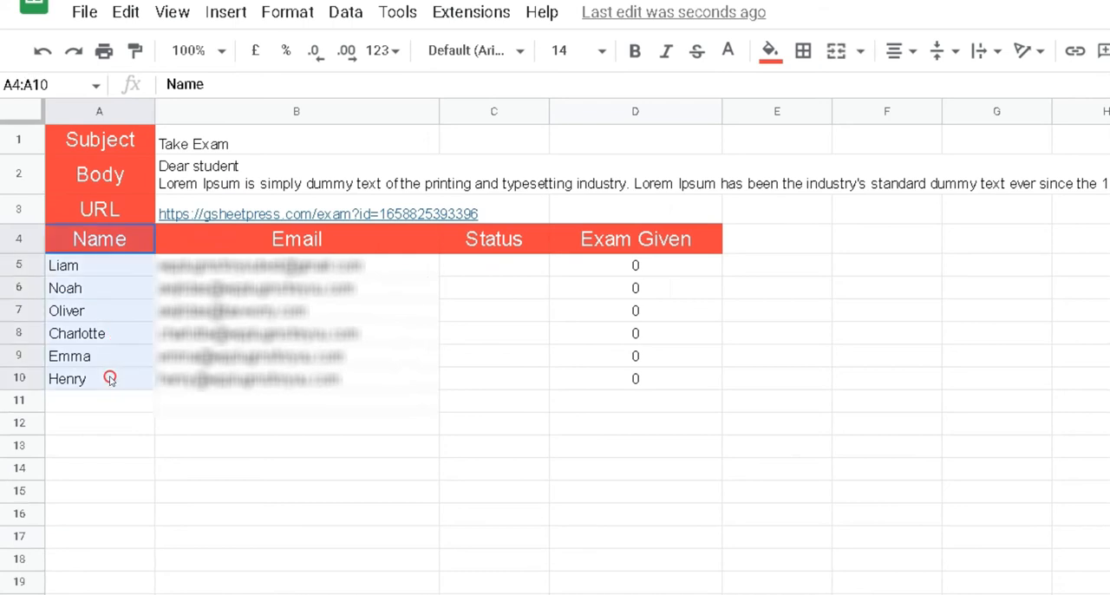
drag(377, 248, 359, 401)
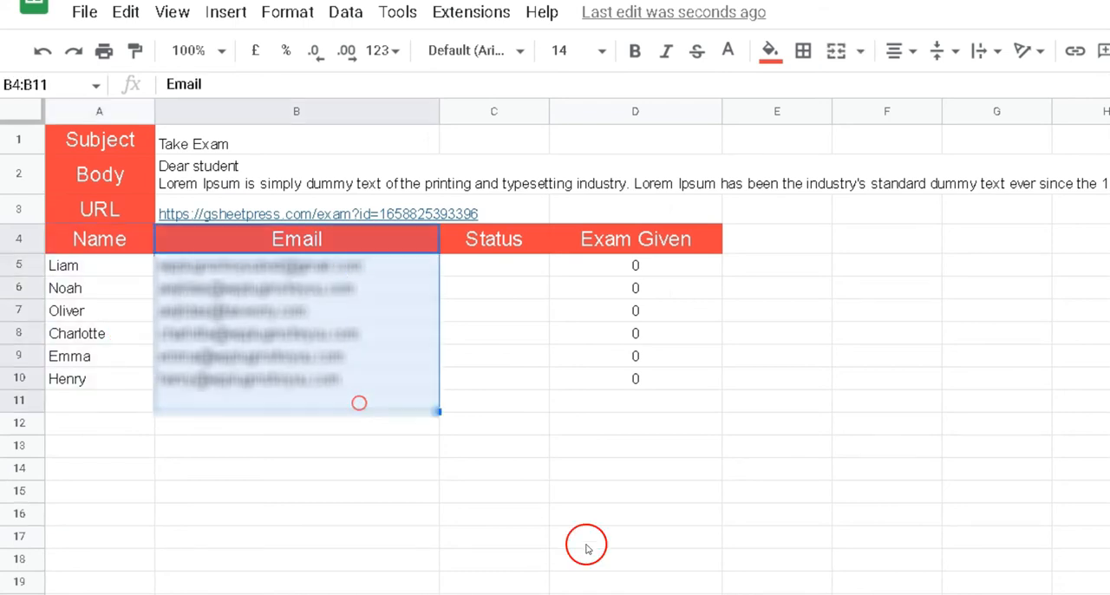
click(629, 250)
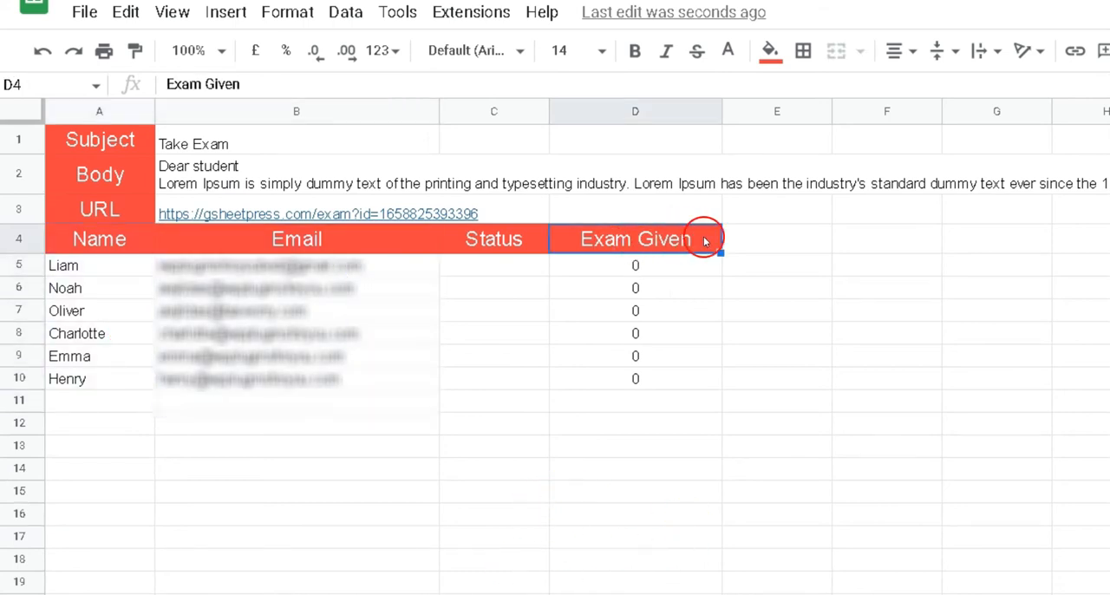
drag(681, 270, 668, 398)
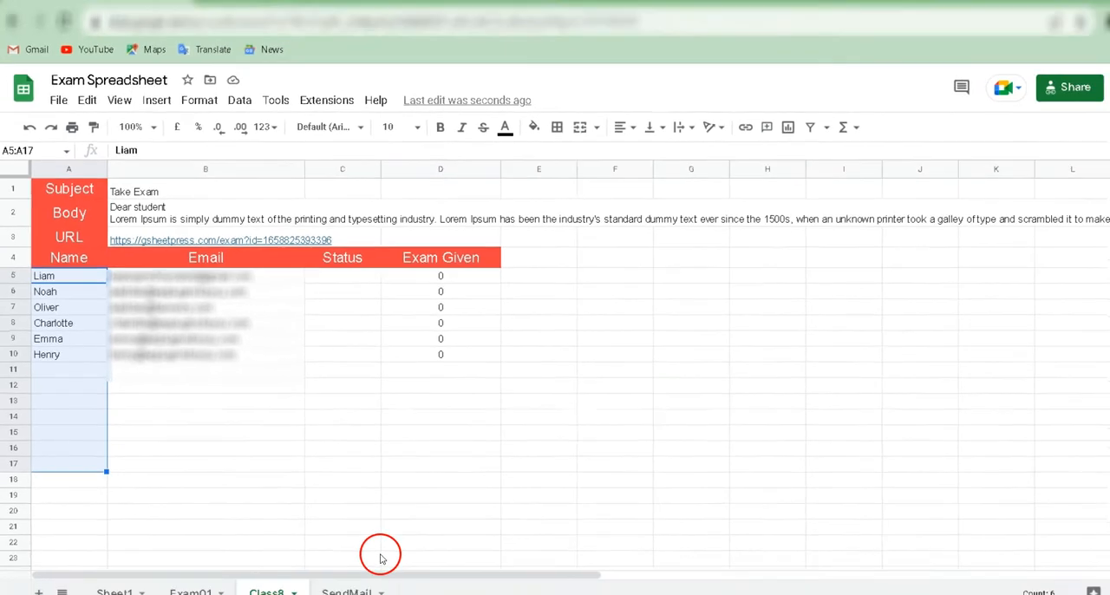
Step: Send the exam by e-mail to all students of the Class8 group with Gs2Web SaaS
click(321, 105)
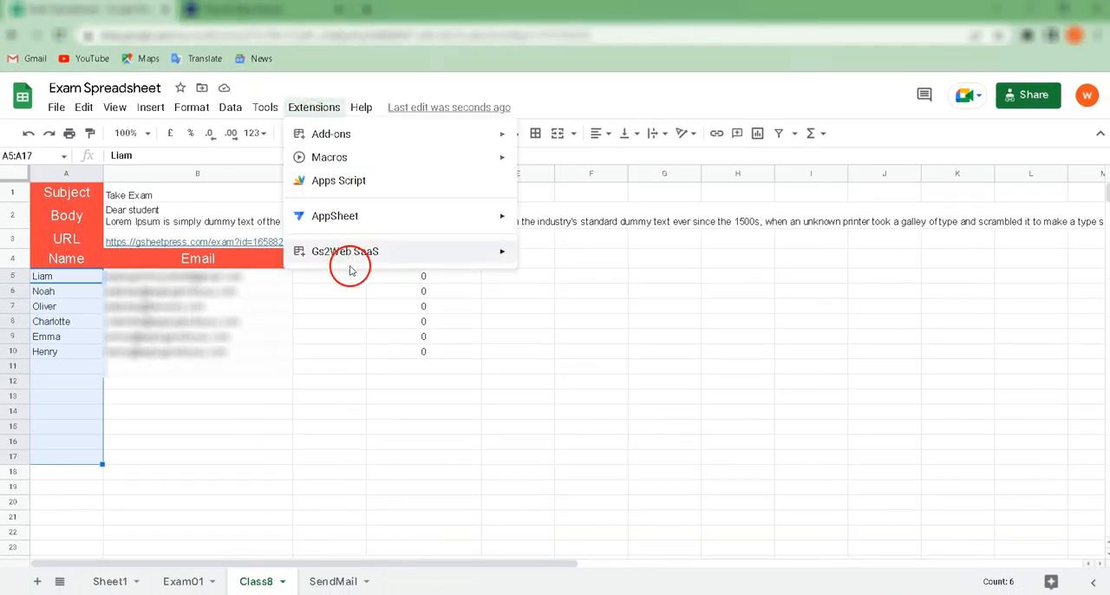
mouse_move(503, 254)
mouse_move(684, 436)
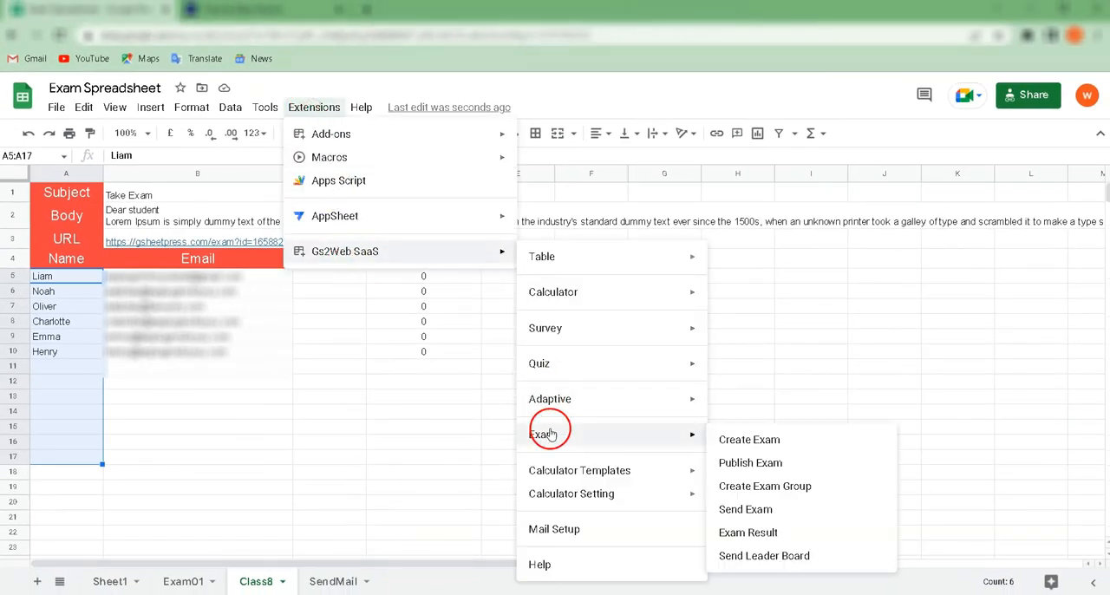
click(757, 514)
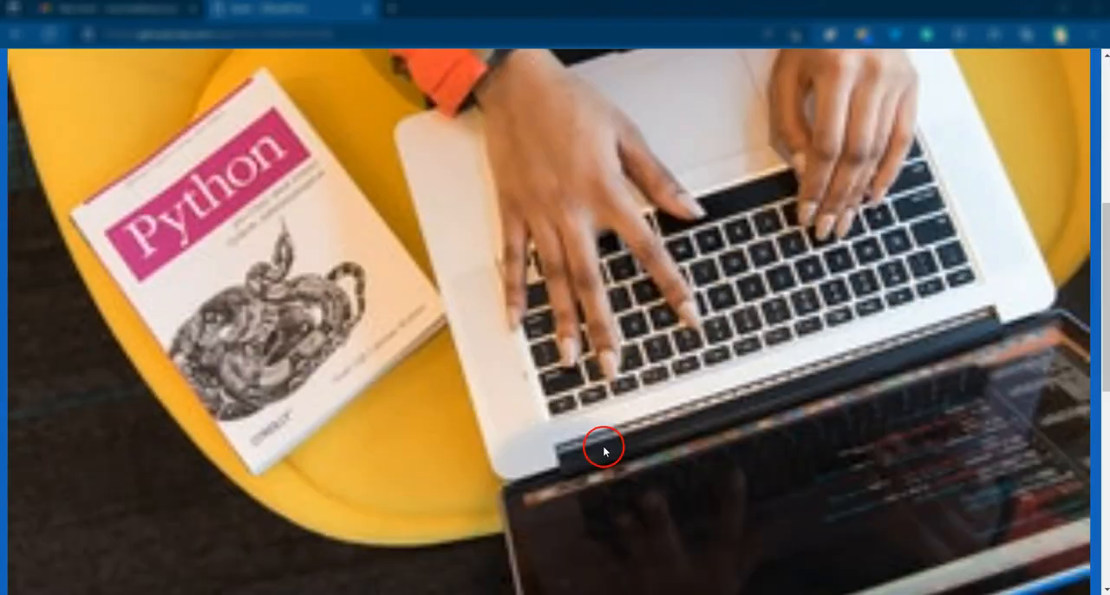
Step: Enter the student's name and e-mail on the exam's start form, and open the exam link from the "Take Exam" mail in Gmail
scroll(598, 446, down, 8)
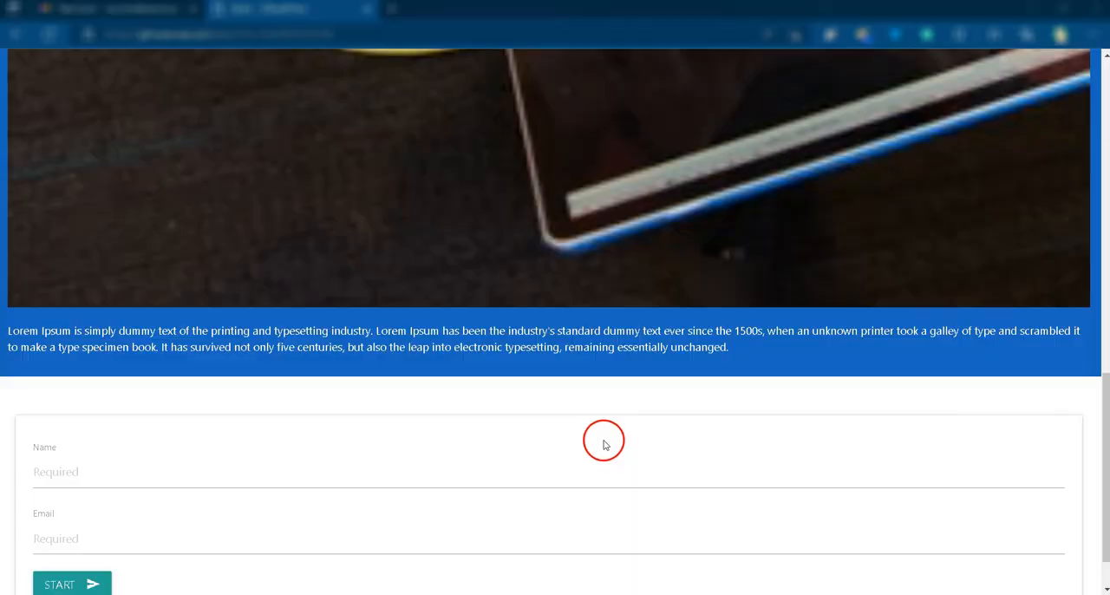
click(99, 412)
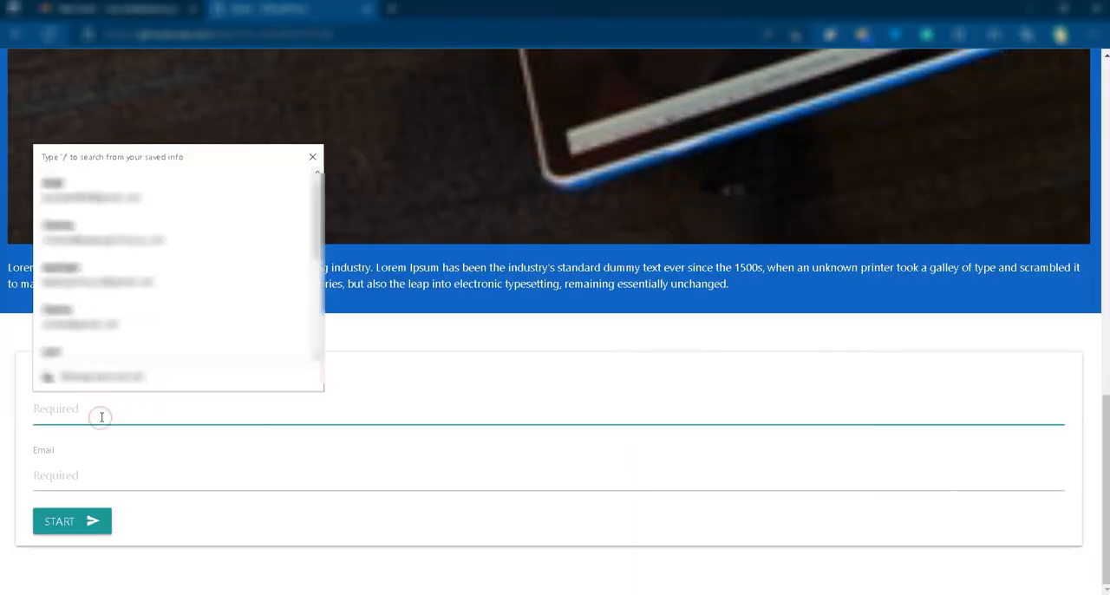
text(Liam)
click(81, 481)
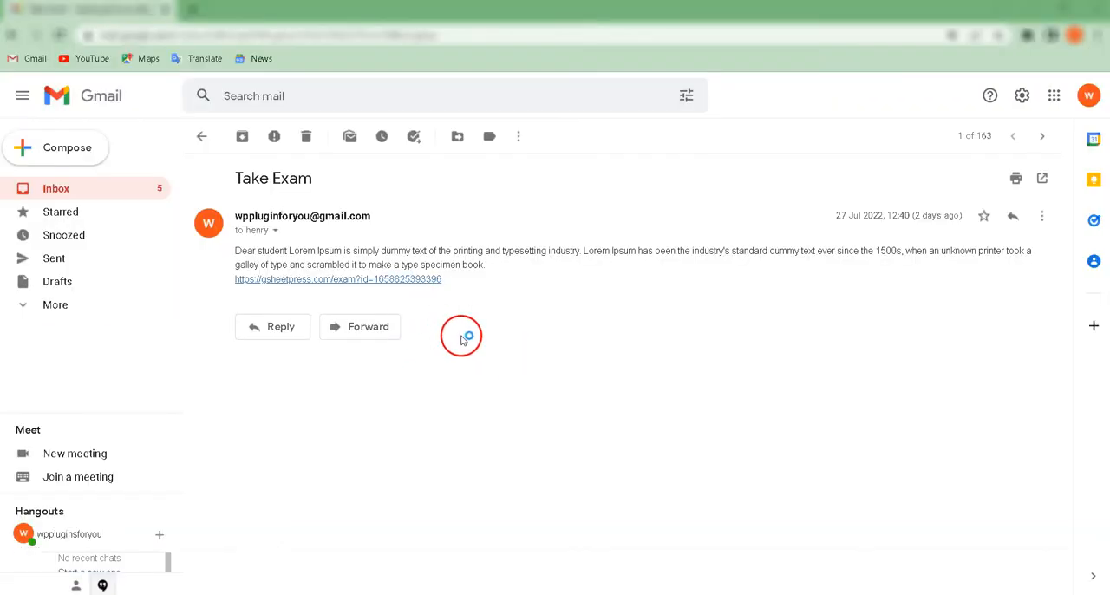
click(331, 281)
scroll(406, 310, down, 12)
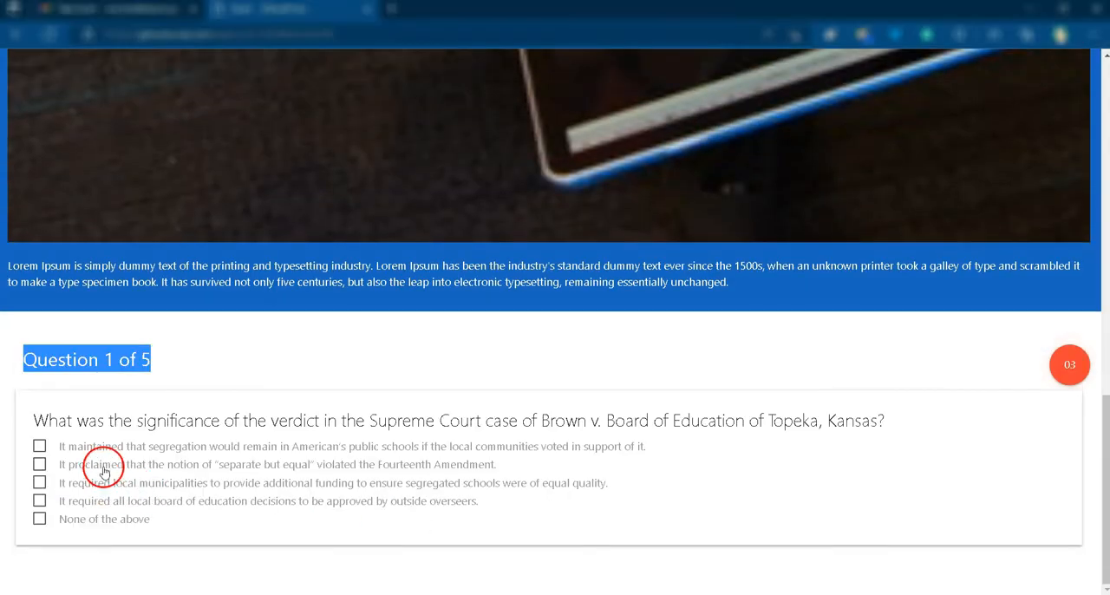
Step: Answer question 1 with the option that "separate but equal" violated the Fourteenth Amendment and continue the exam
click(104, 469)
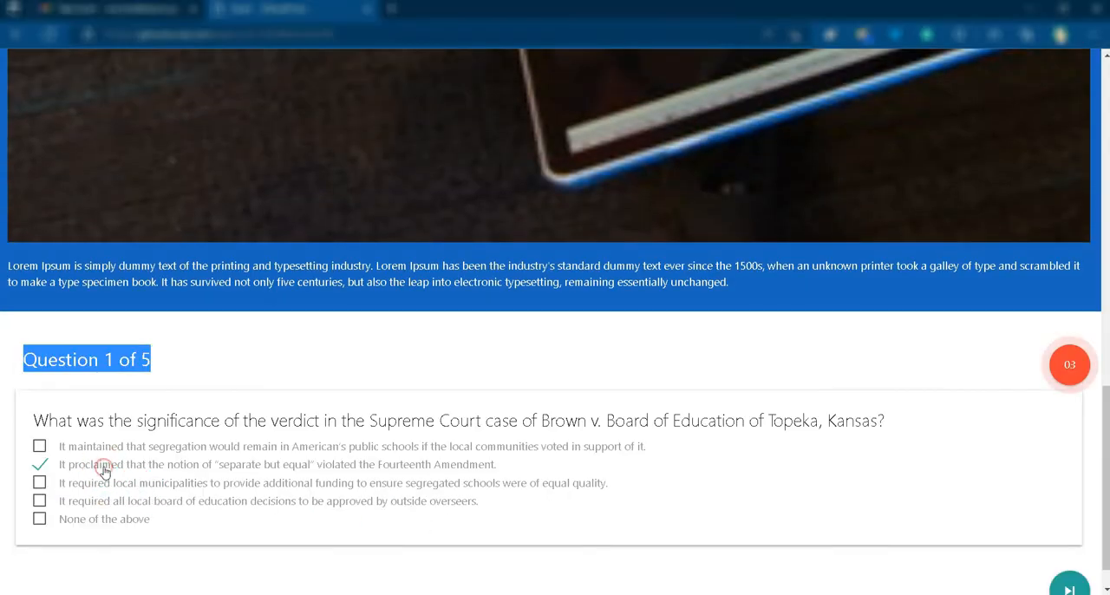
scroll(907, 446, down, 1)
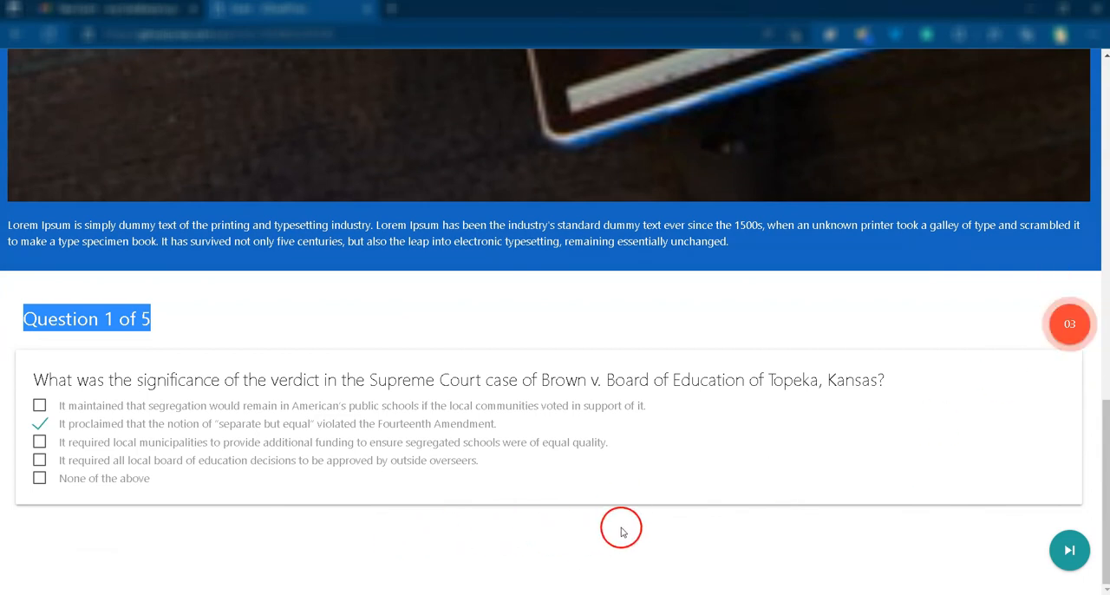
click(1067, 549)
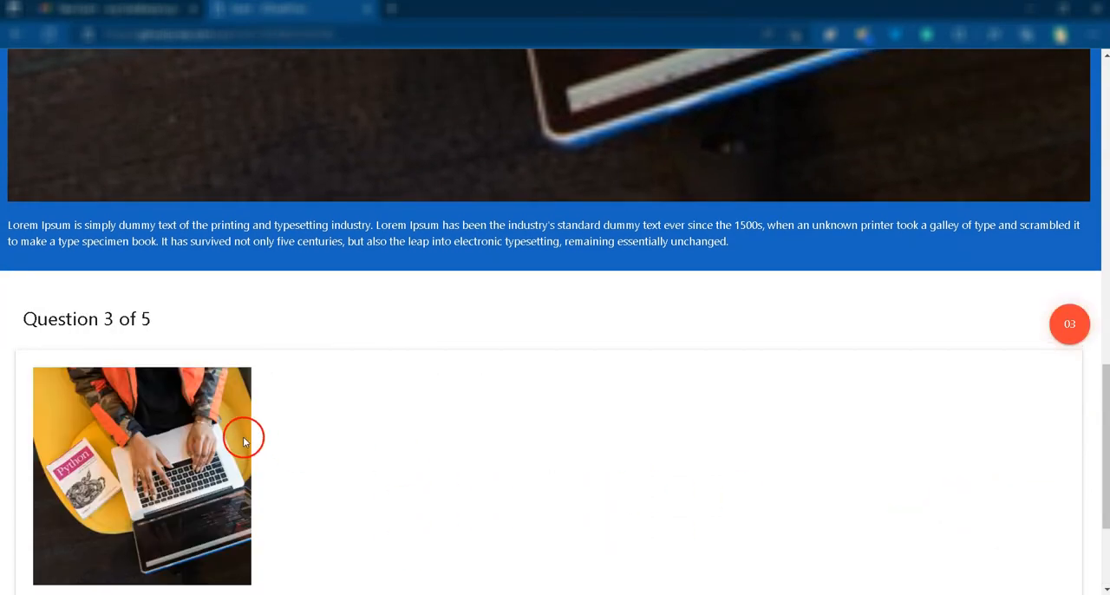
Step: Answer question 3 with the option that the boycott ultimately had no effect on segregation policies and continue the exam
scroll(279, 409, down, 3)
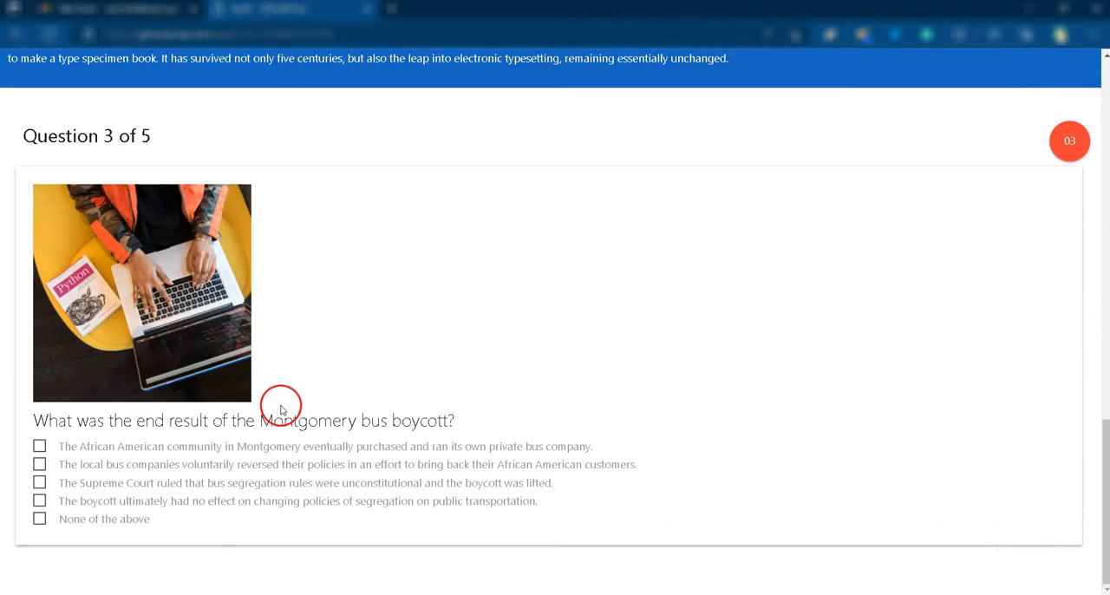
click(119, 501)
click(1067, 479)
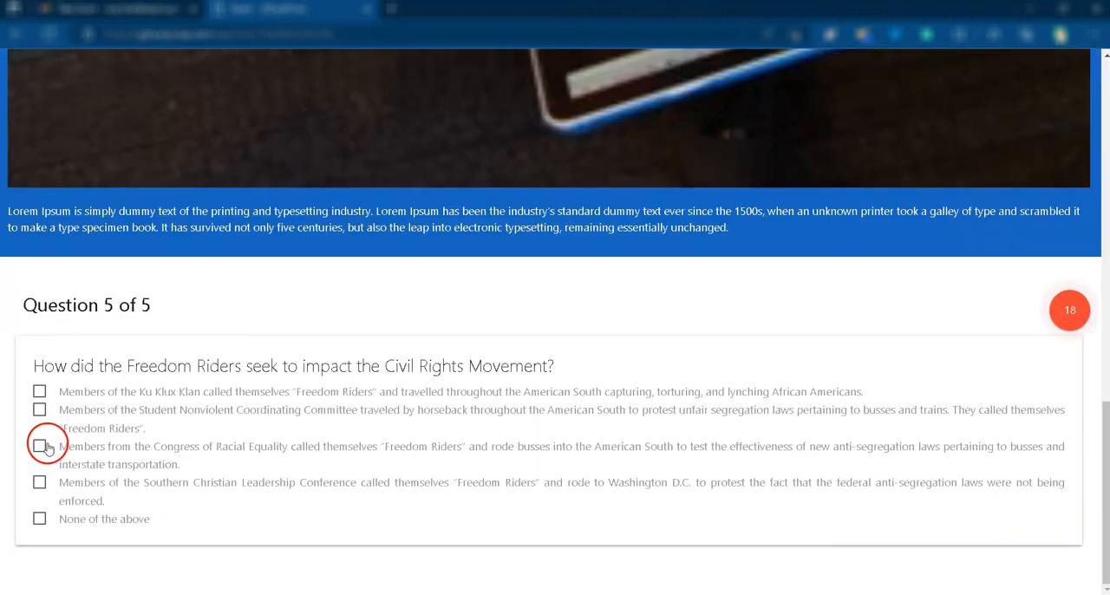
Step: Answer question 5 with the option about members from the Congress of Racial Equality and submit the exam
click(47, 447)
scroll(899, 509, down, 1)
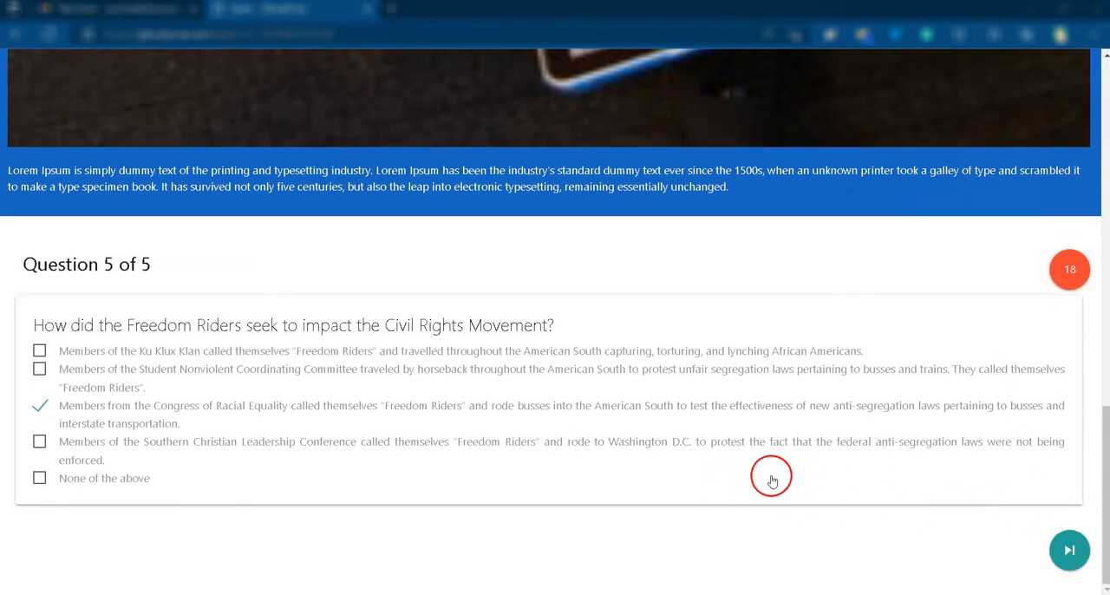
click(1069, 553)
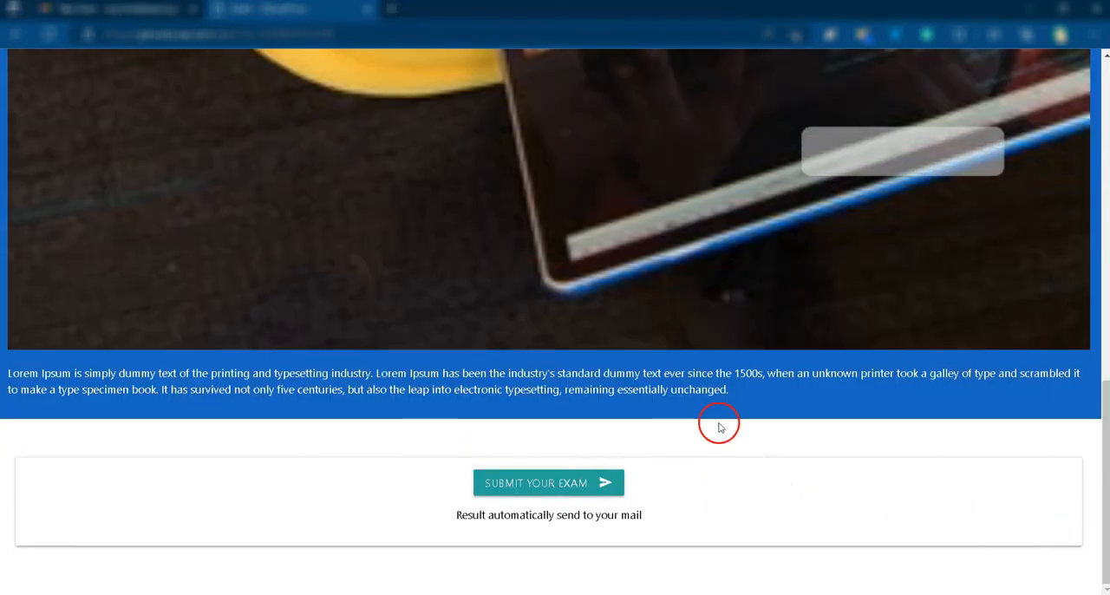
click(564, 483)
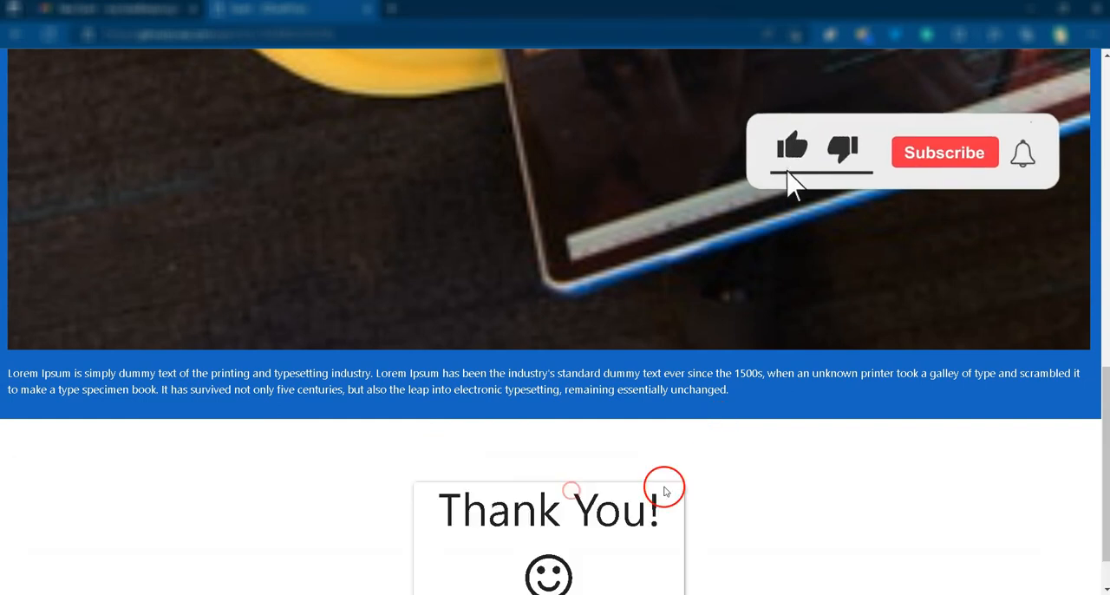
scroll(667, 483, down, 1)
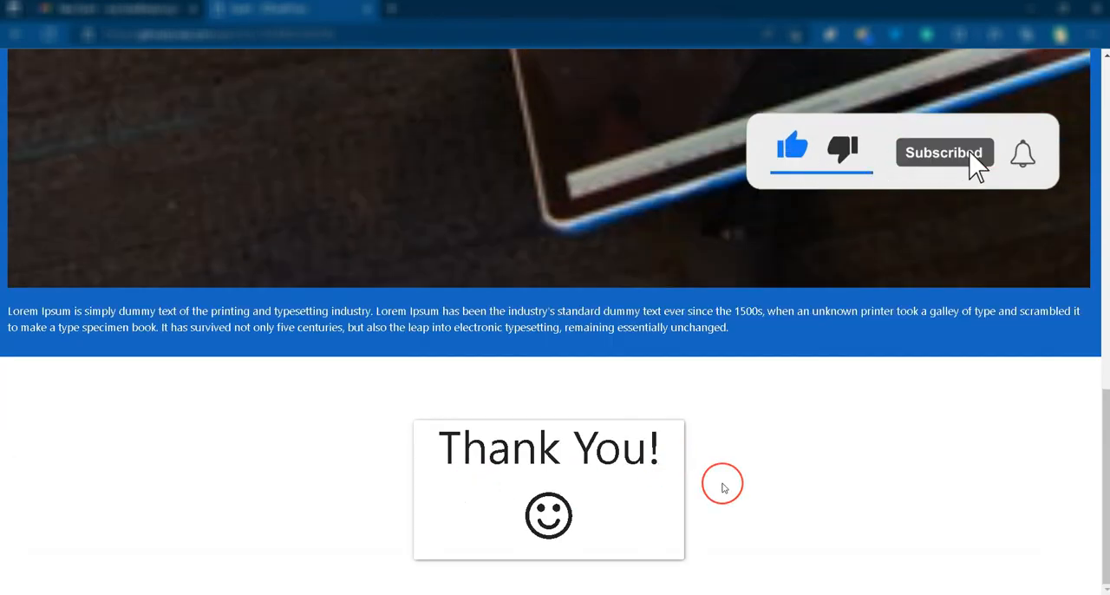